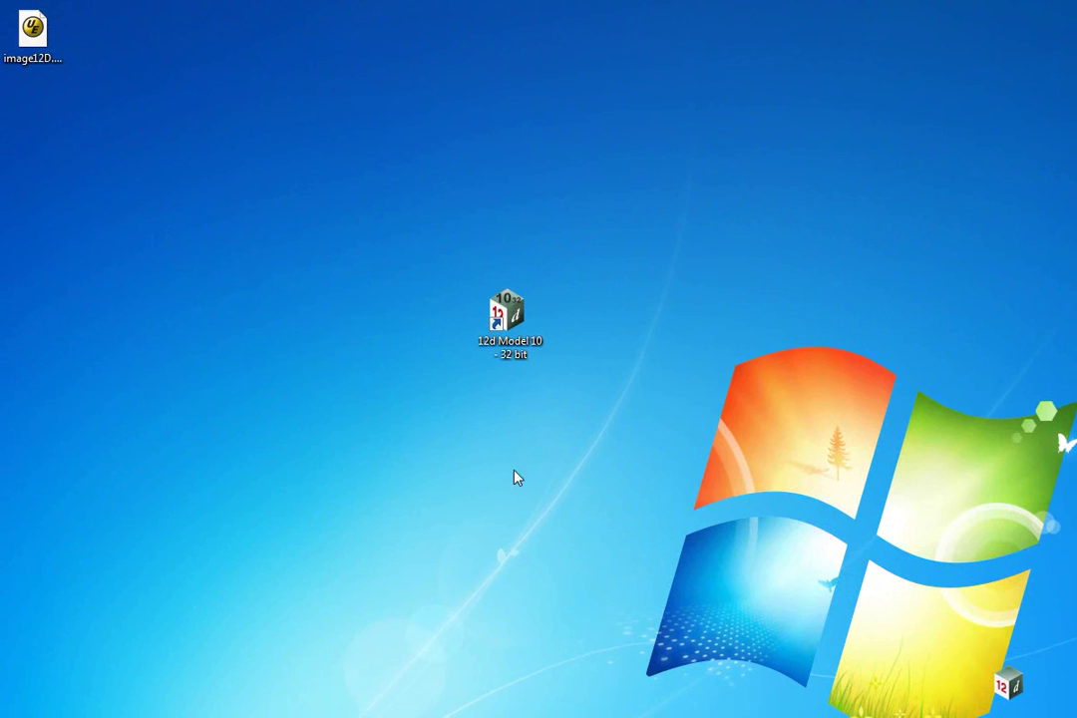
Launch 12d Model 10 from its desktop shortcut to bring up the Project Selection window
double_click(509, 315)
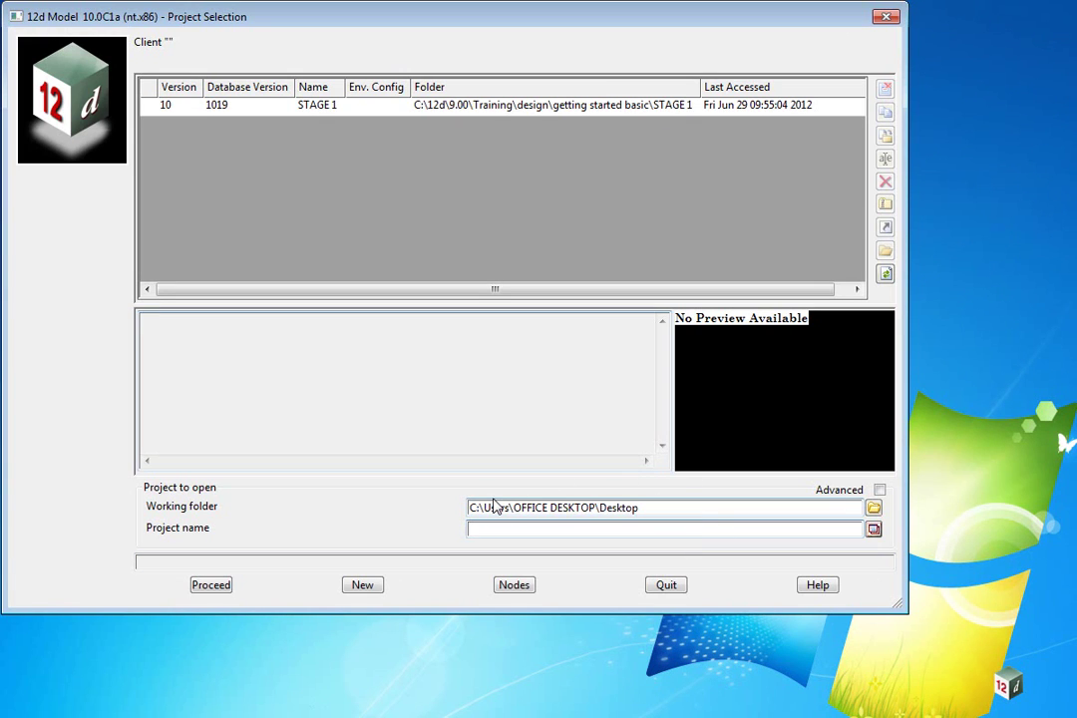
Start a new project named STAGE 1 in the Training\design\getting started basic folder
left_click(362, 586)
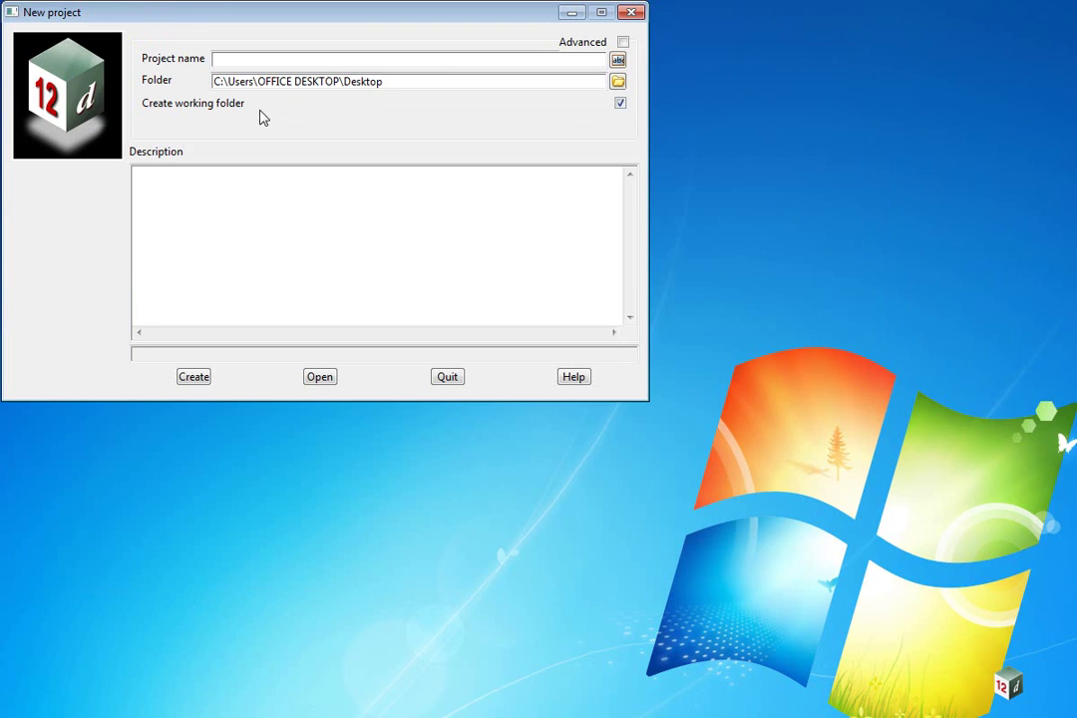
left_click(618, 82)
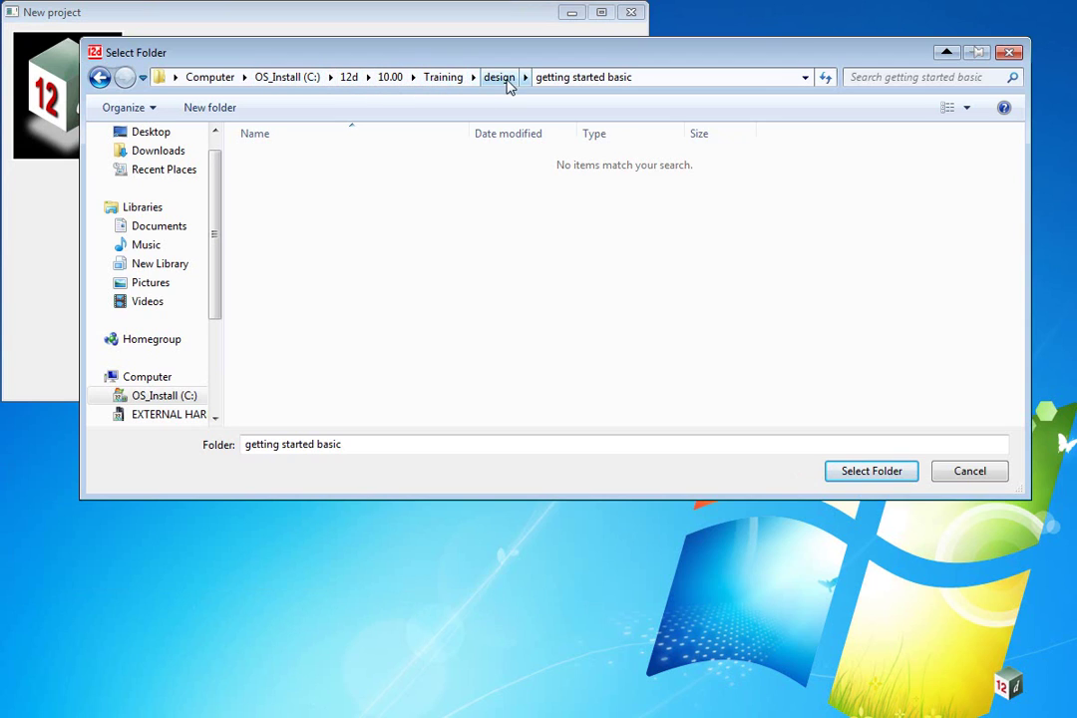
left_click(871, 477)
left_click(249, 60)
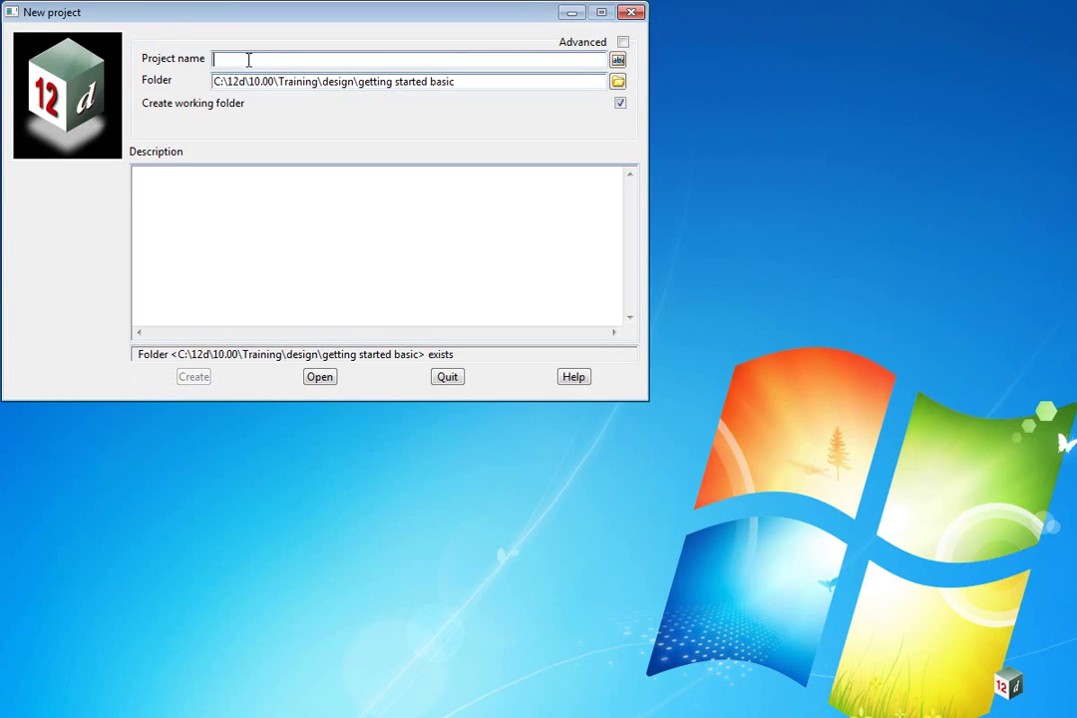
type("STAGE 1")
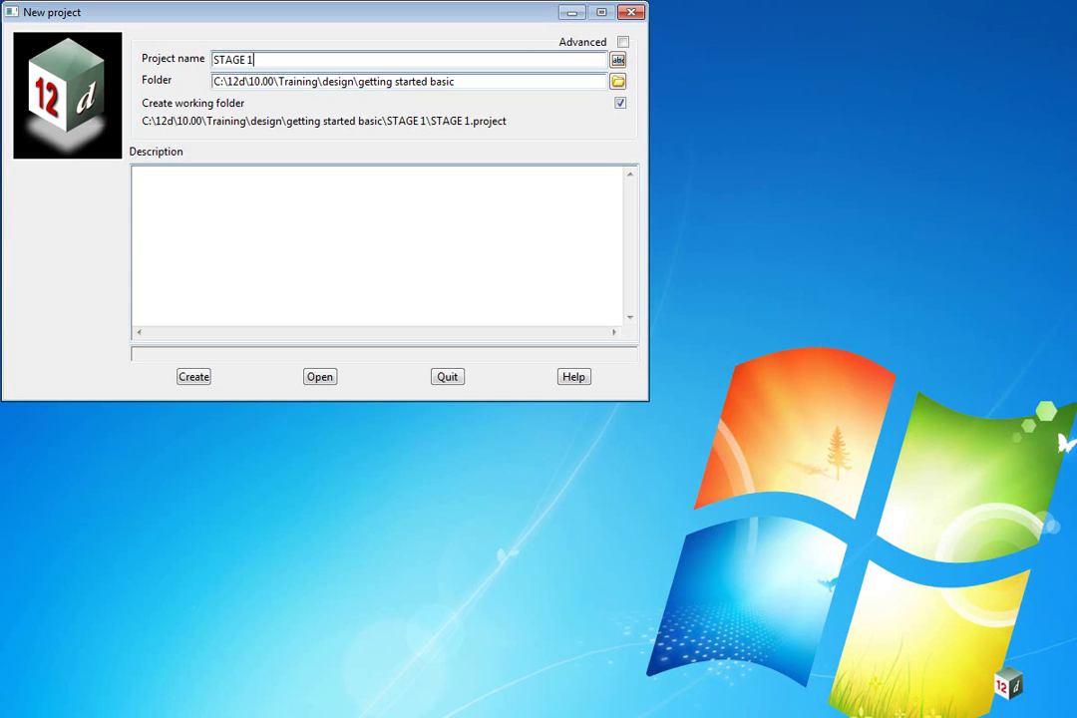
Create the STAGE 1 project and nudge its project details form right and down
left_click(200, 377)
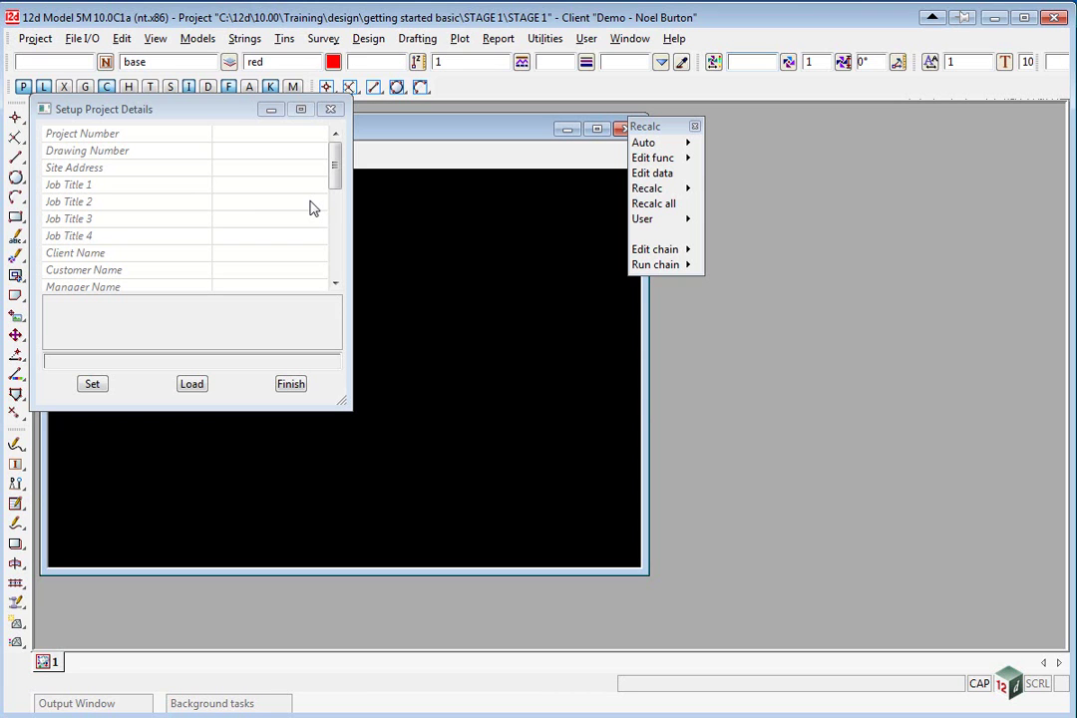
left_click(153, 111)
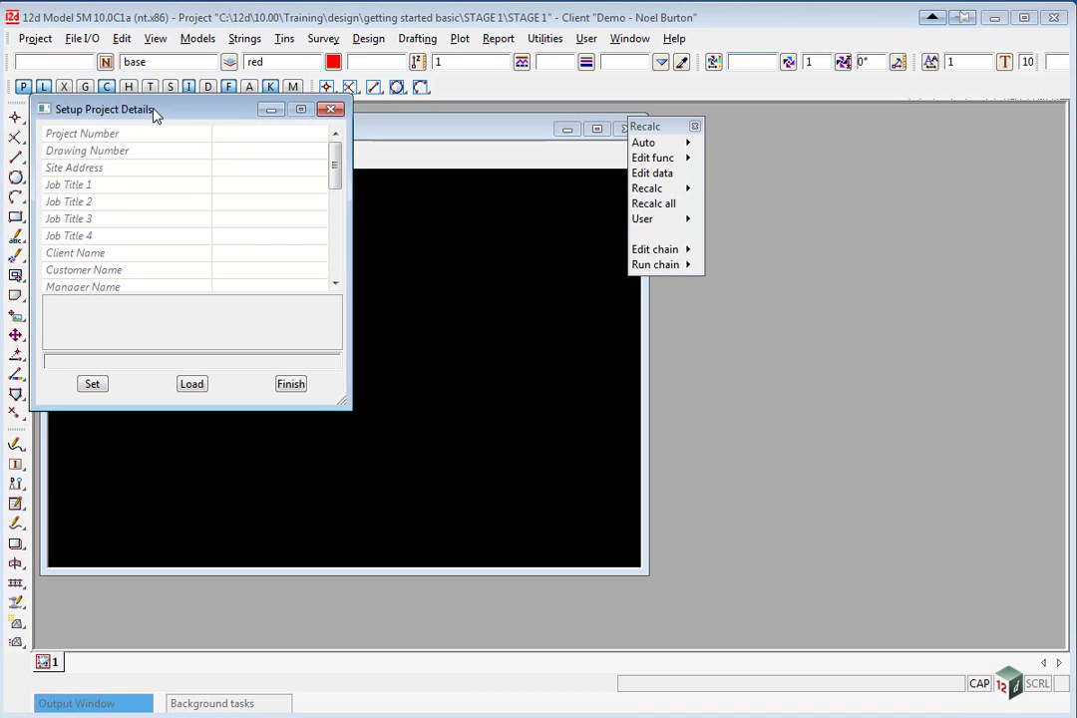
left_click_drag(153, 112, 173, 121)
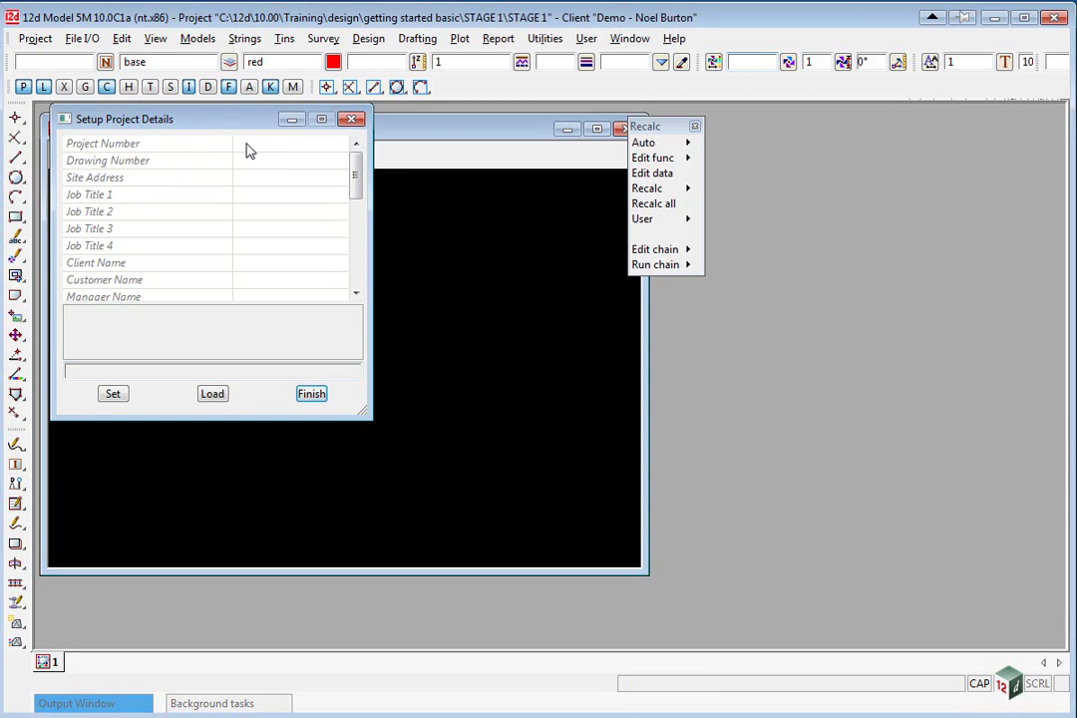
Enter project number 12345, the site address and client, surveyor and designer names, then finish
left_click(247, 145)
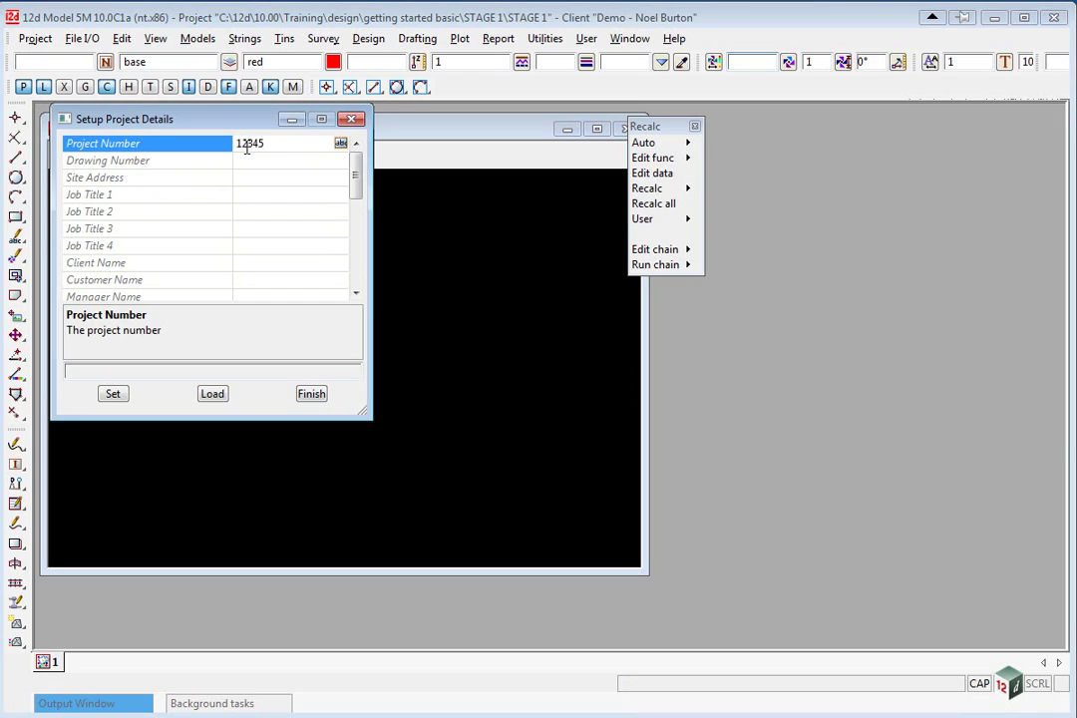
left_click(261, 178)
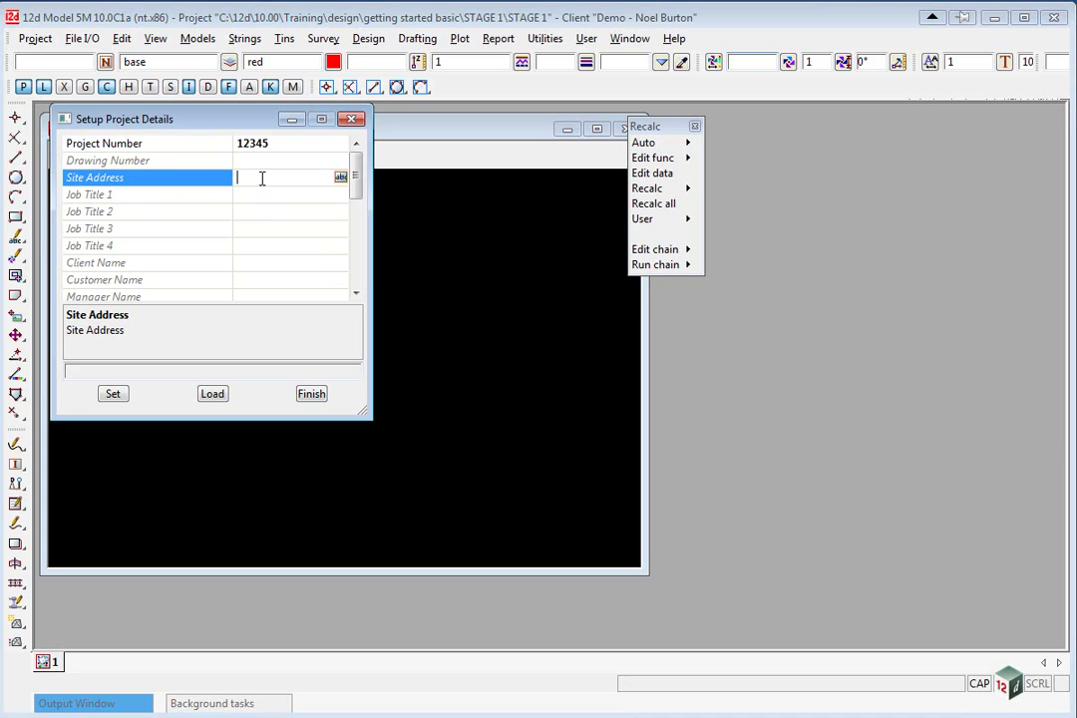
type("1 BROWN ROAD")
left_click(259, 262)
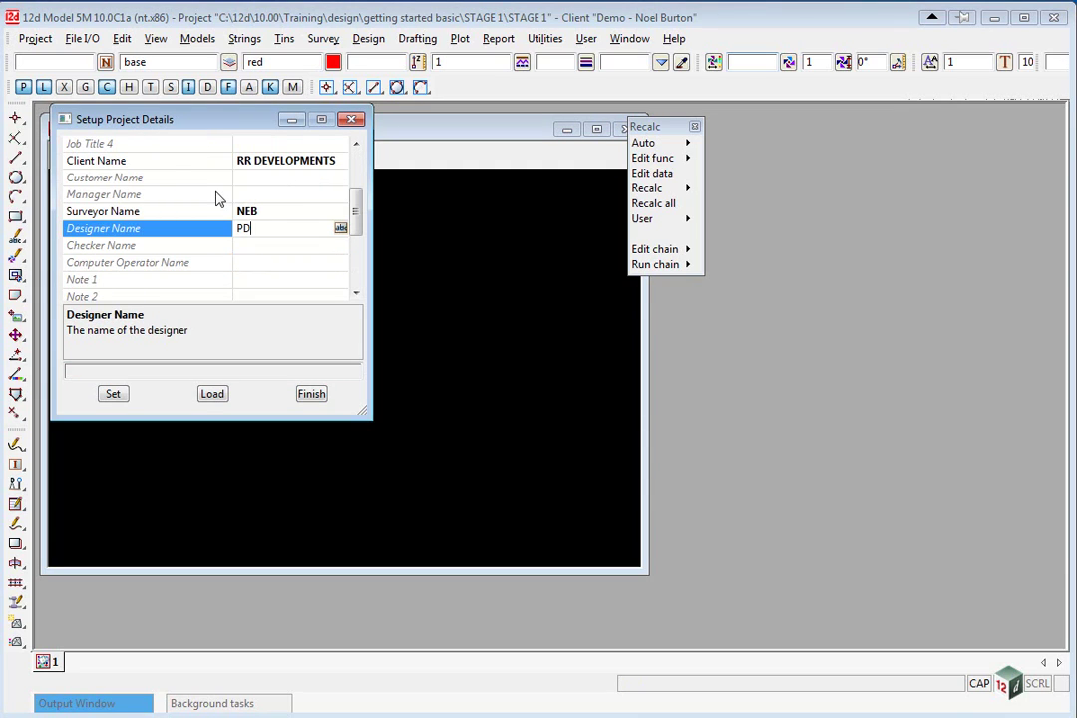
left_click(311, 394)
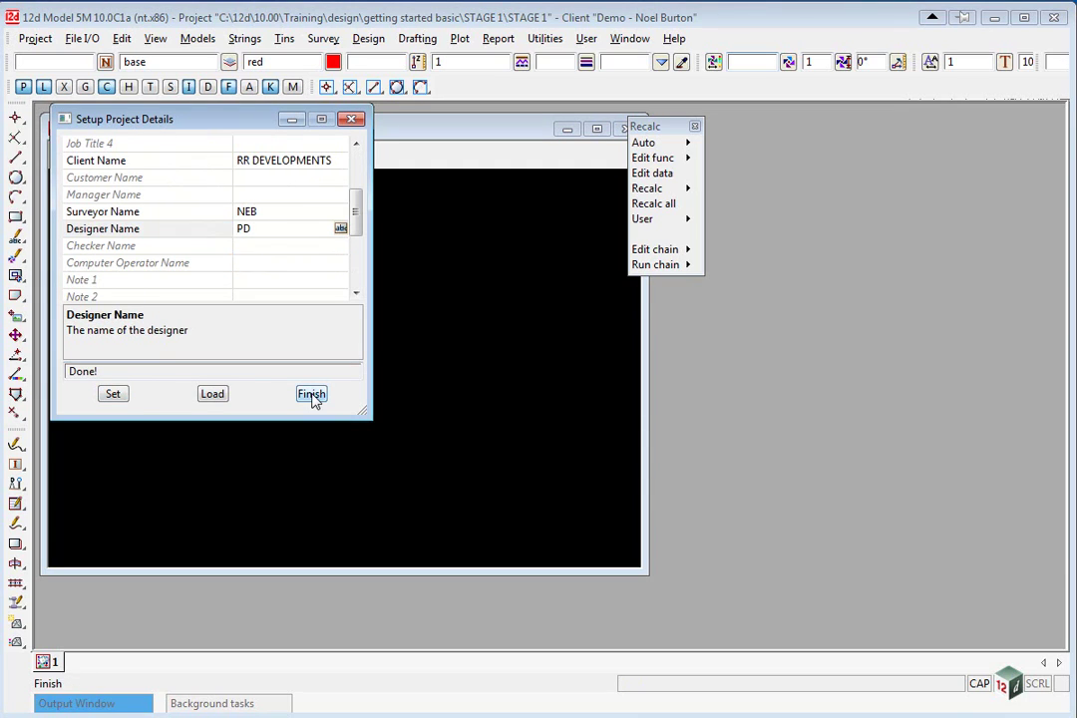
Close the details form, pin Project > Management as a floating panel, and move it down-left
left_click(312, 395)
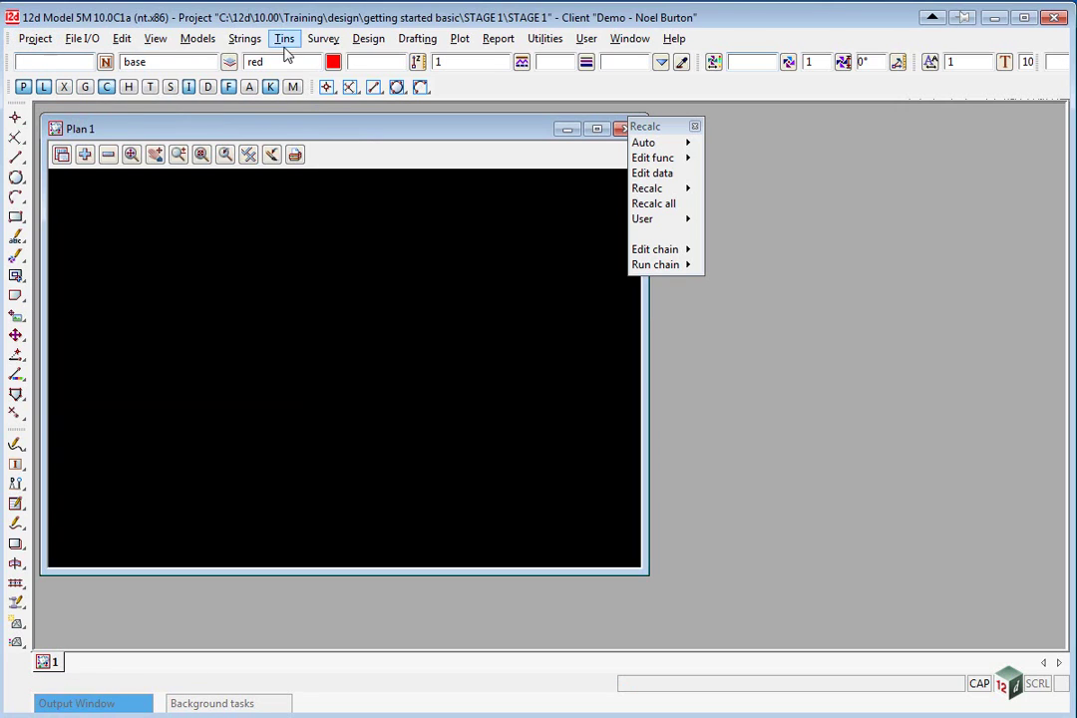
left_click(36, 39)
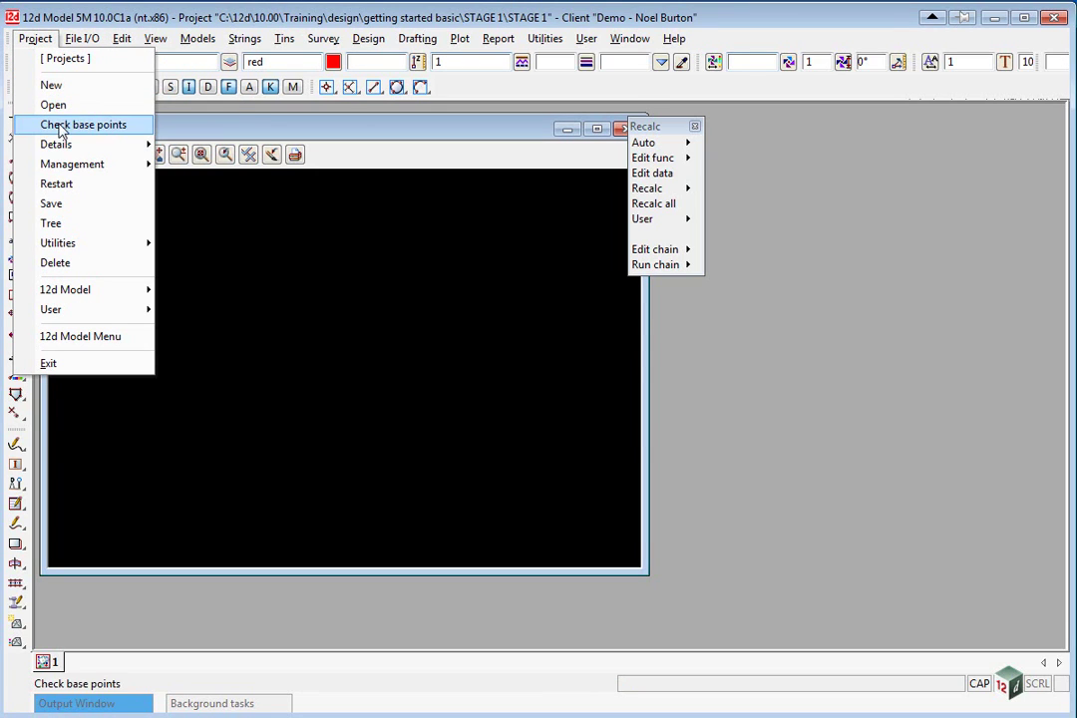
mouse_move(88, 170)
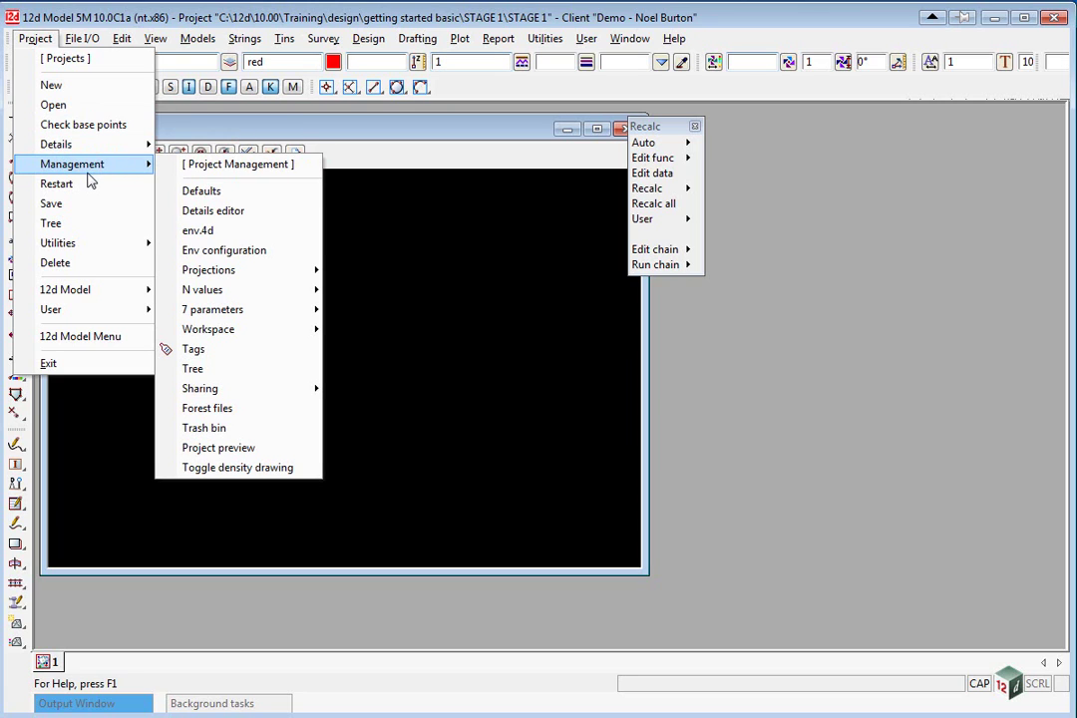
mouse_move(299, 271)
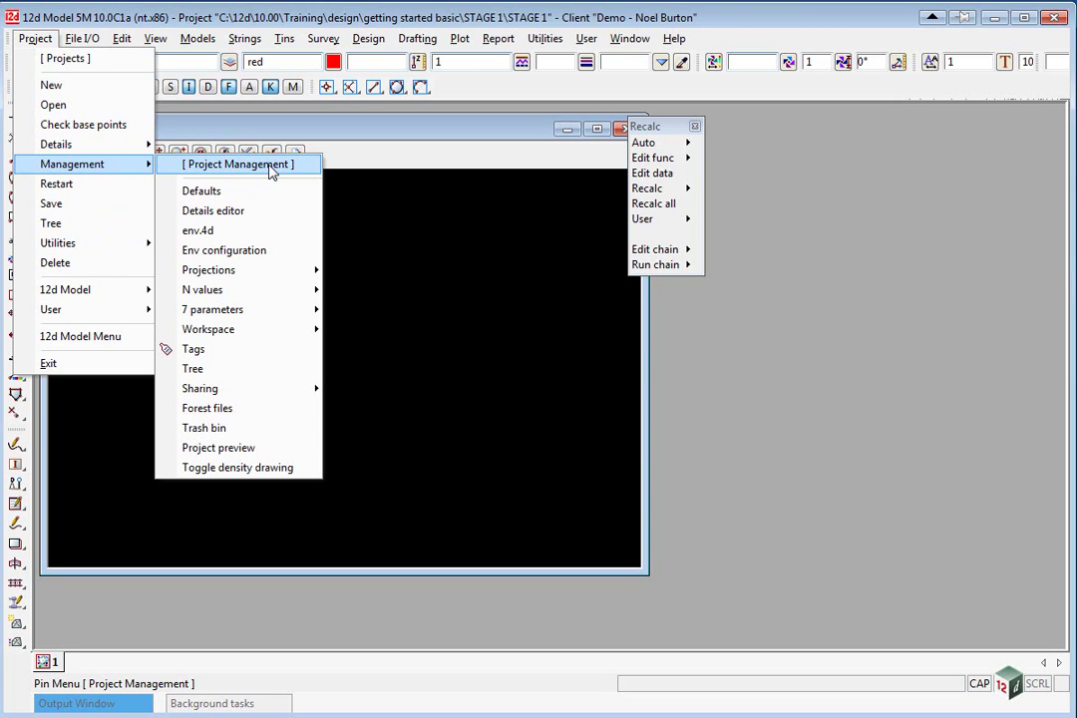
left_click(270, 172)
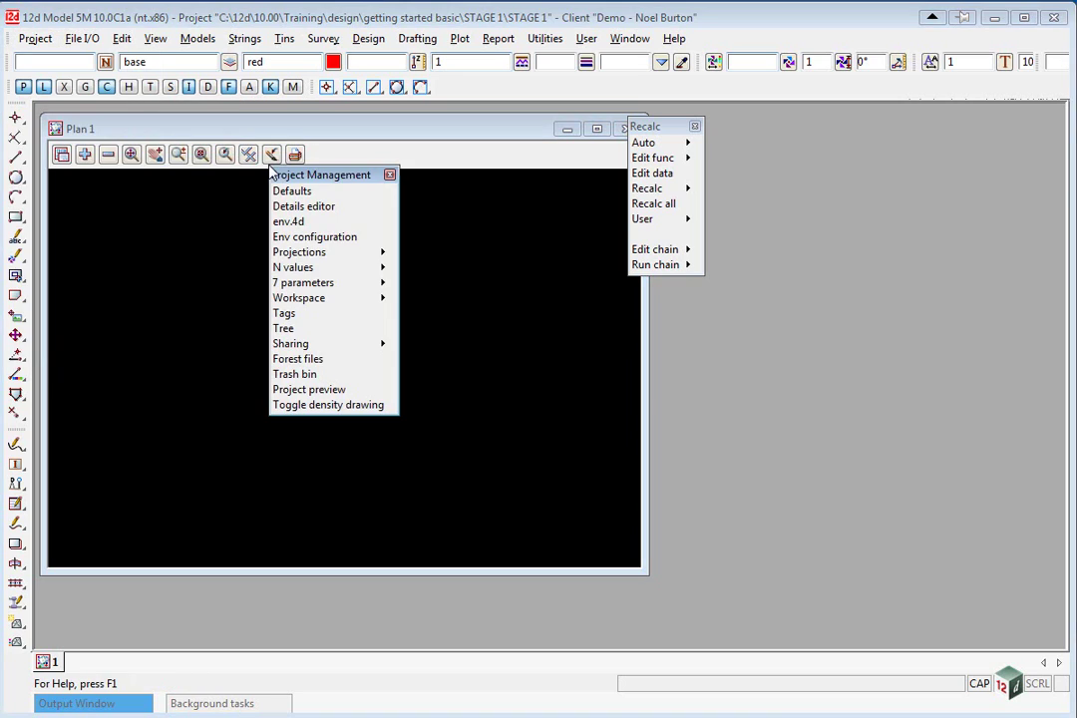
left_click_drag(317, 177, 115, 266)
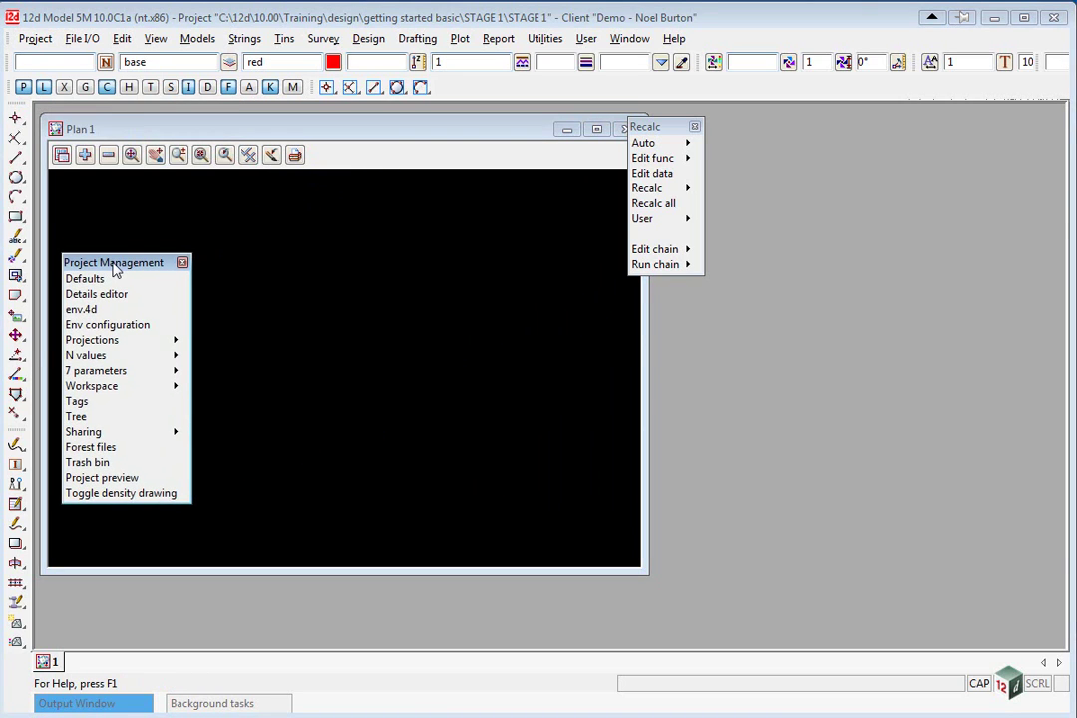
left_click(182, 264)
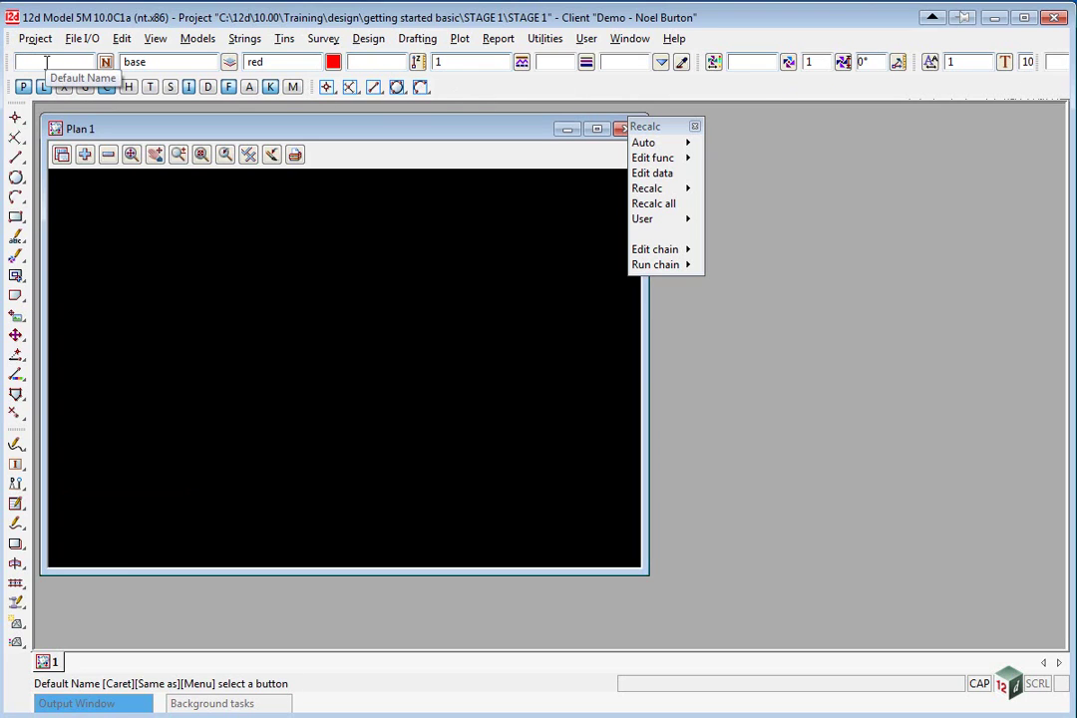
left_click(105, 63)
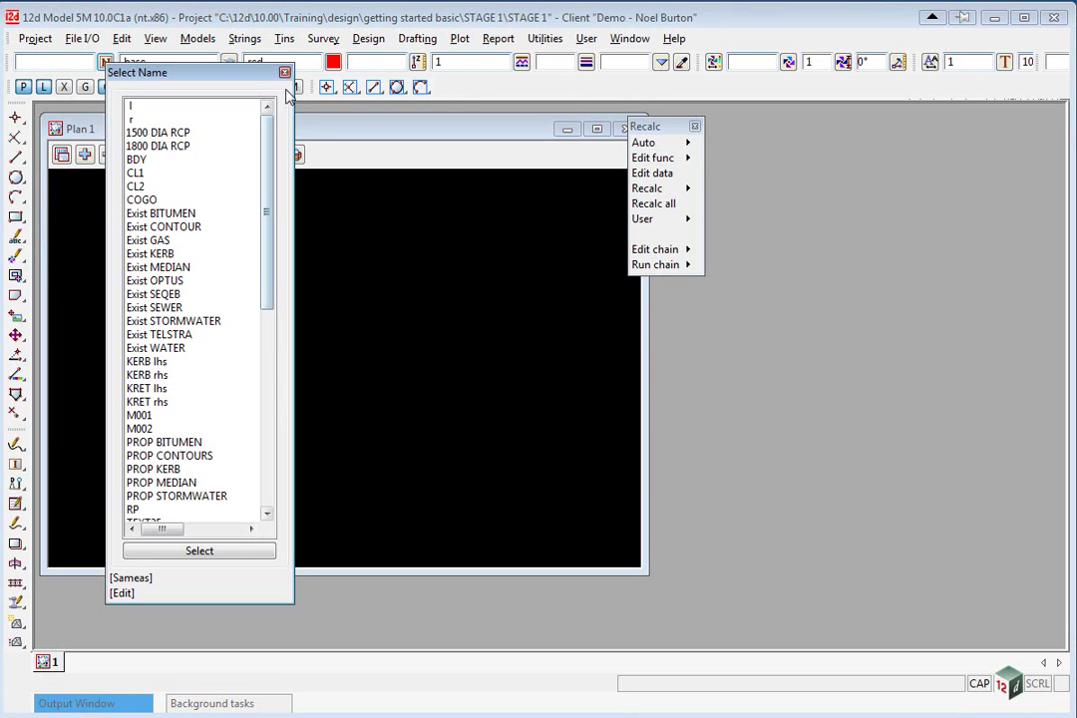
left_click(285, 72)
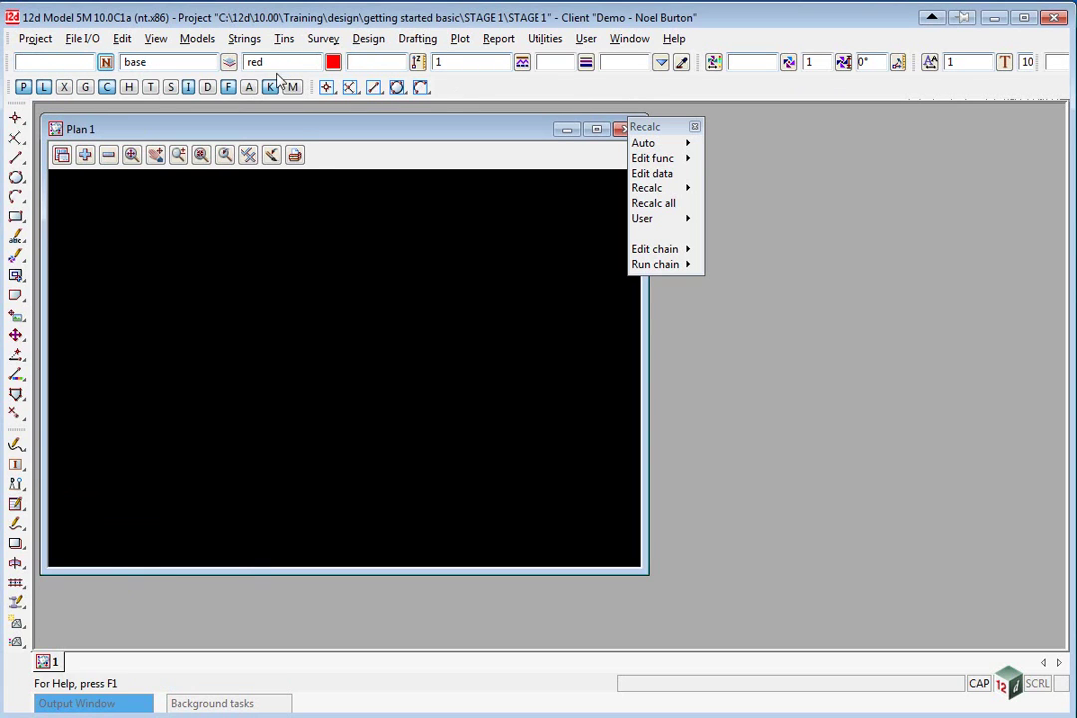
left_click(106, 63)
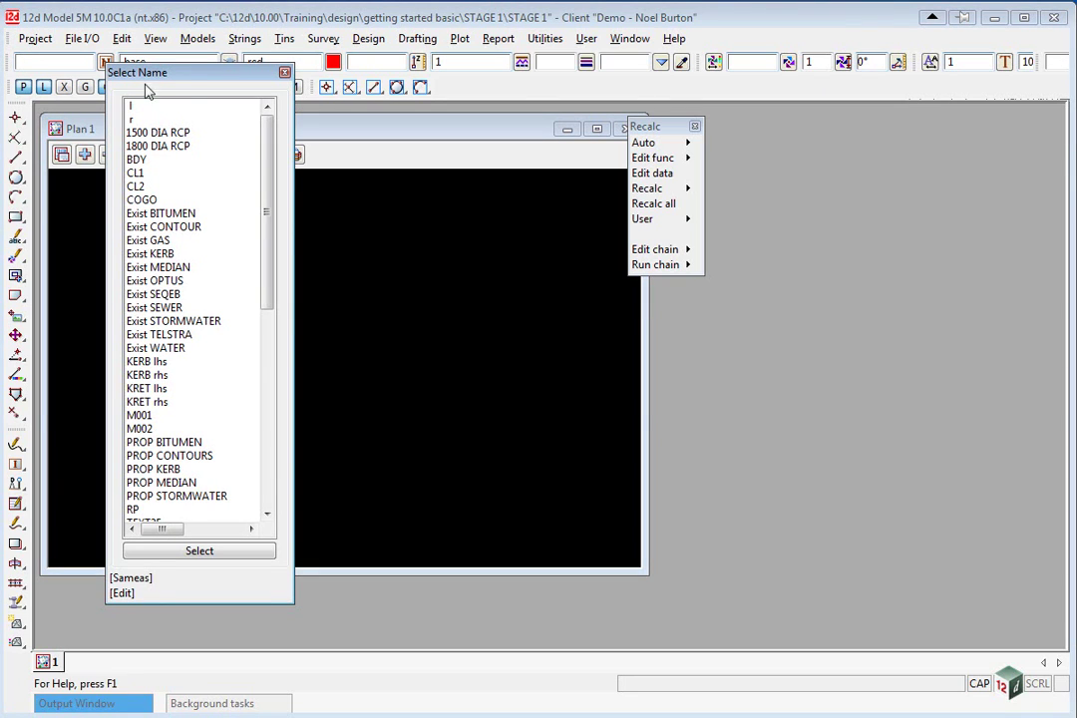
left_click(180, 61)
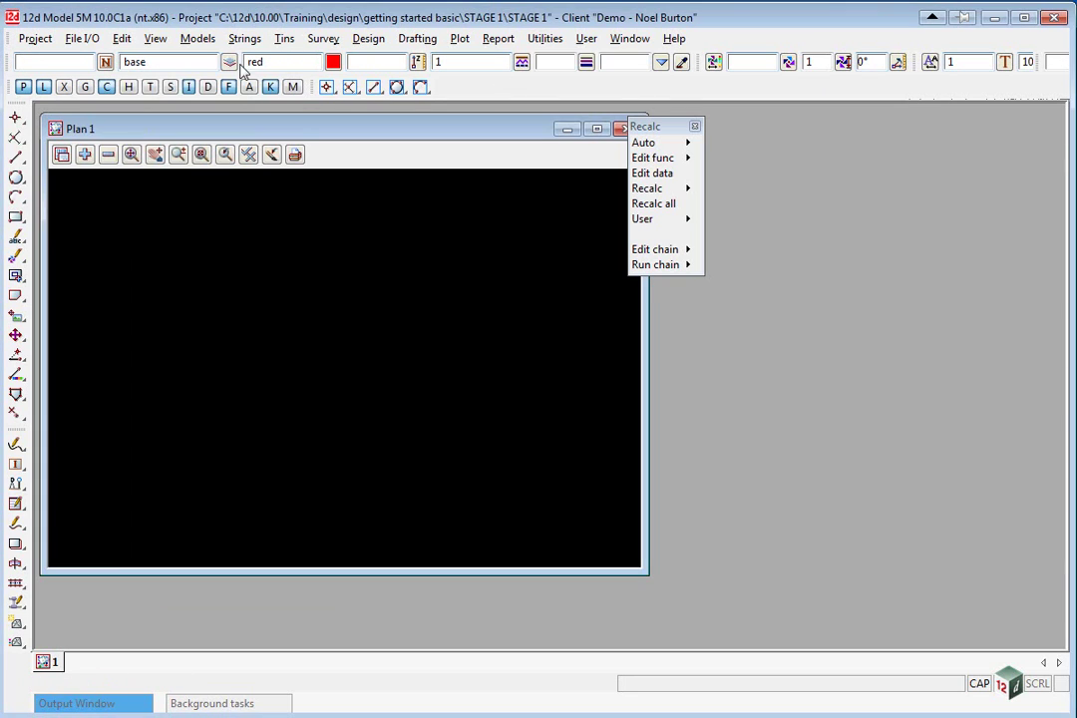
double_click(181, 62)
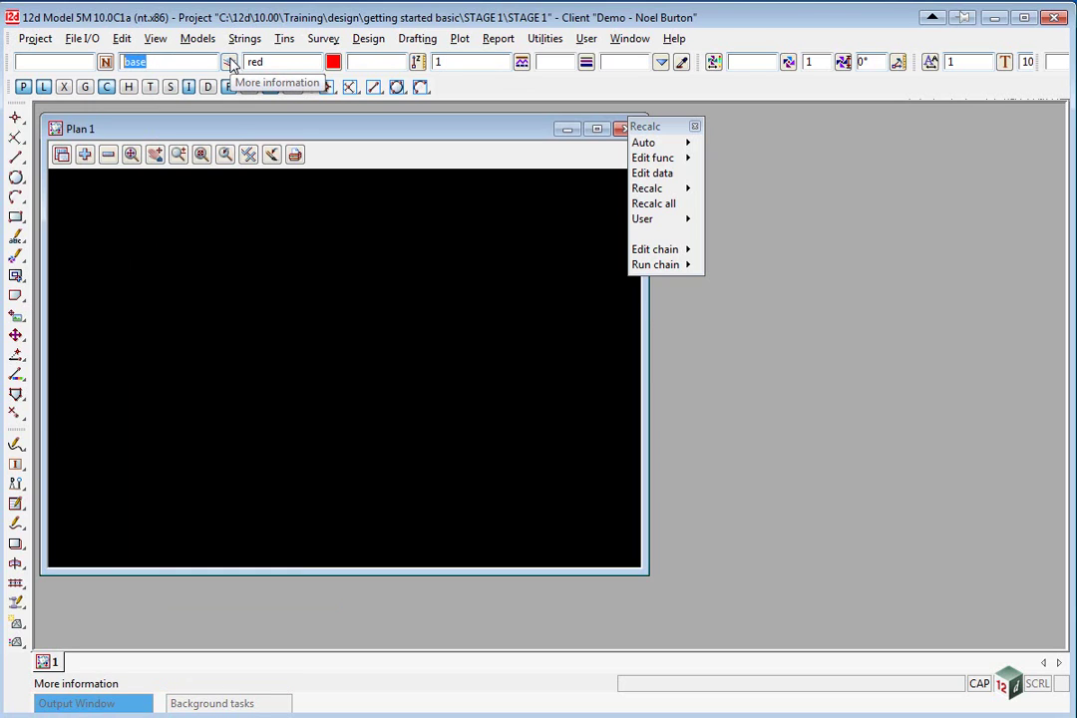
left_click(333, 63)
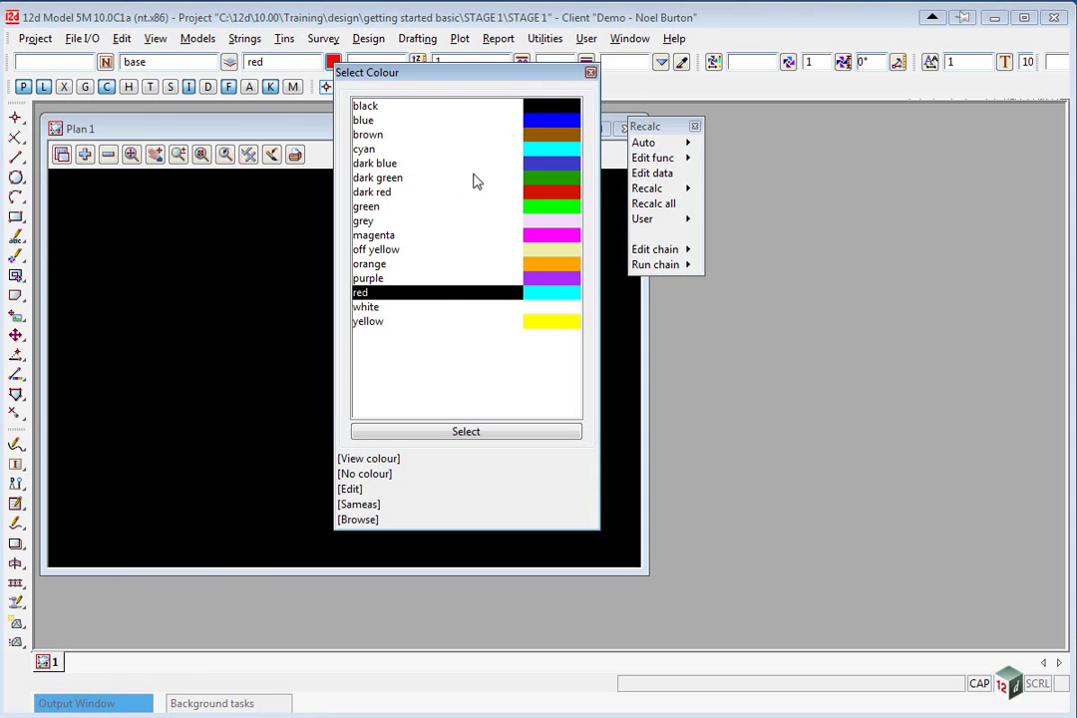
left_click(589, 75)
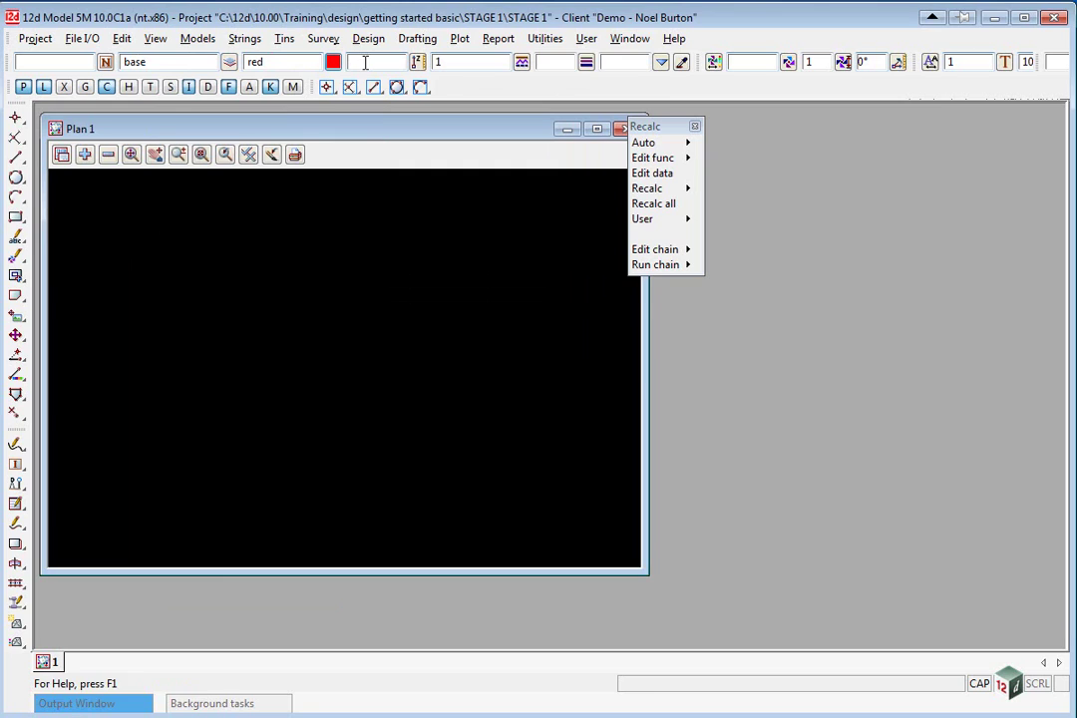
left_click(522, 63)
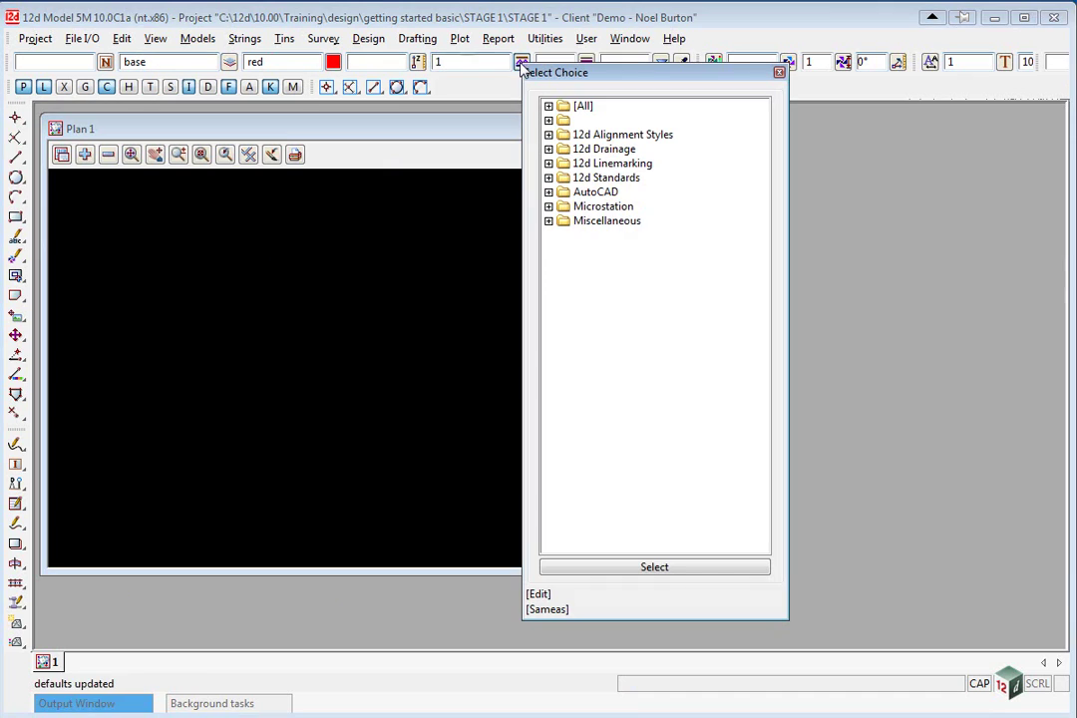
left_click(548, 149)
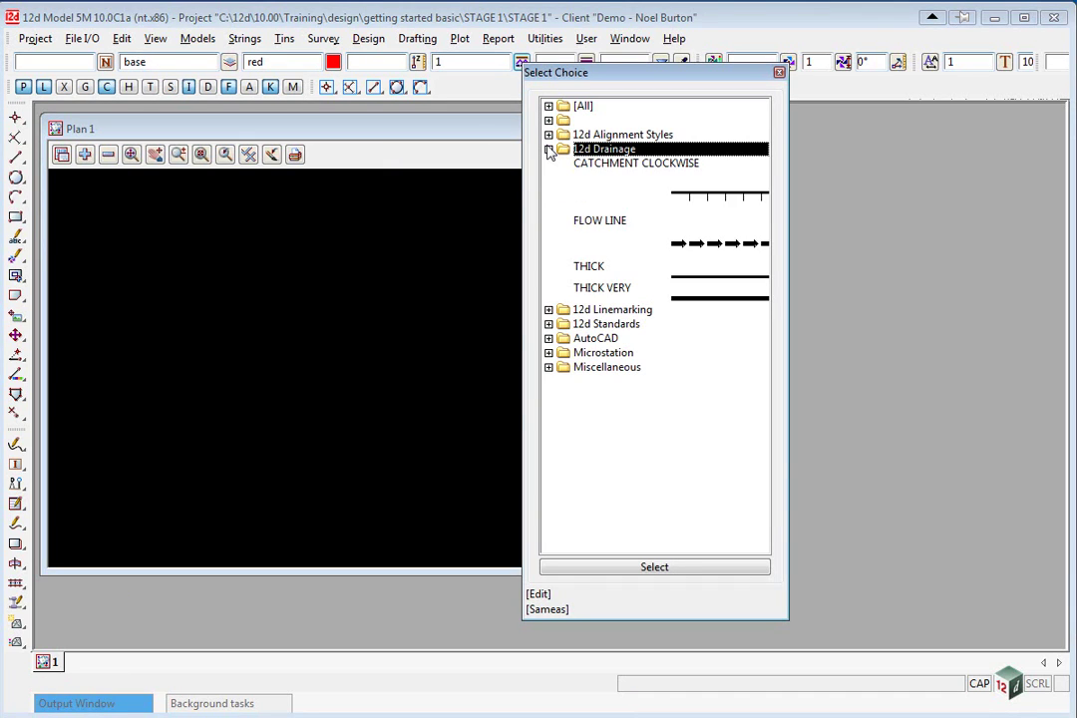
left_click(549, 149)
left_click(778, 71)
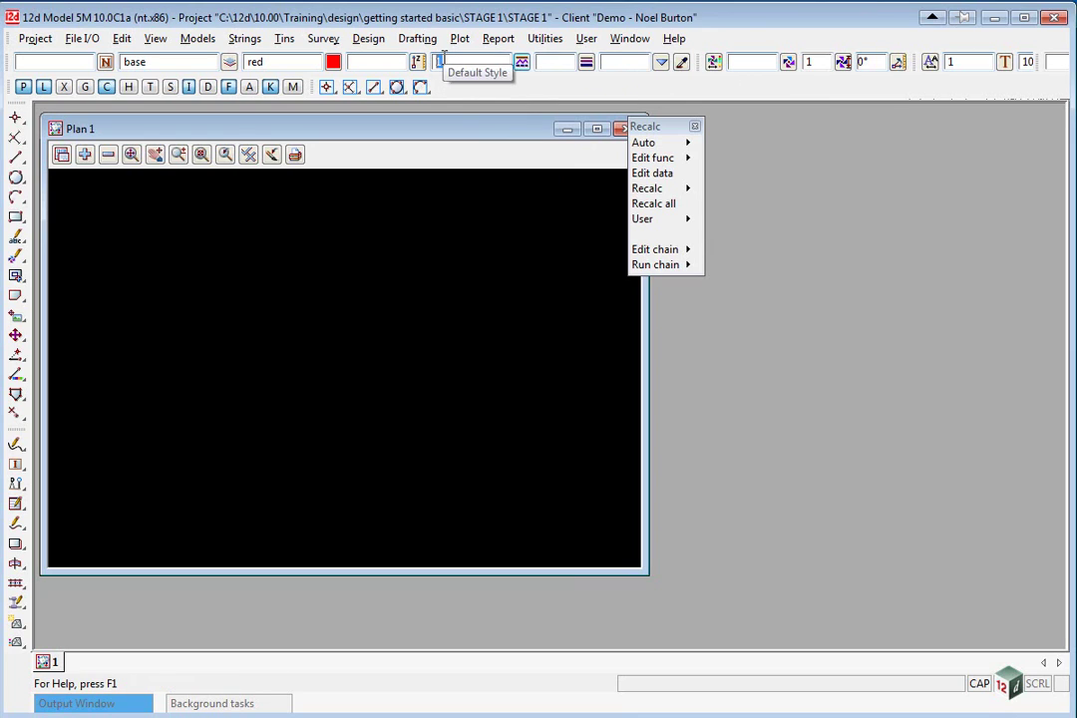
left_click(662, 64)
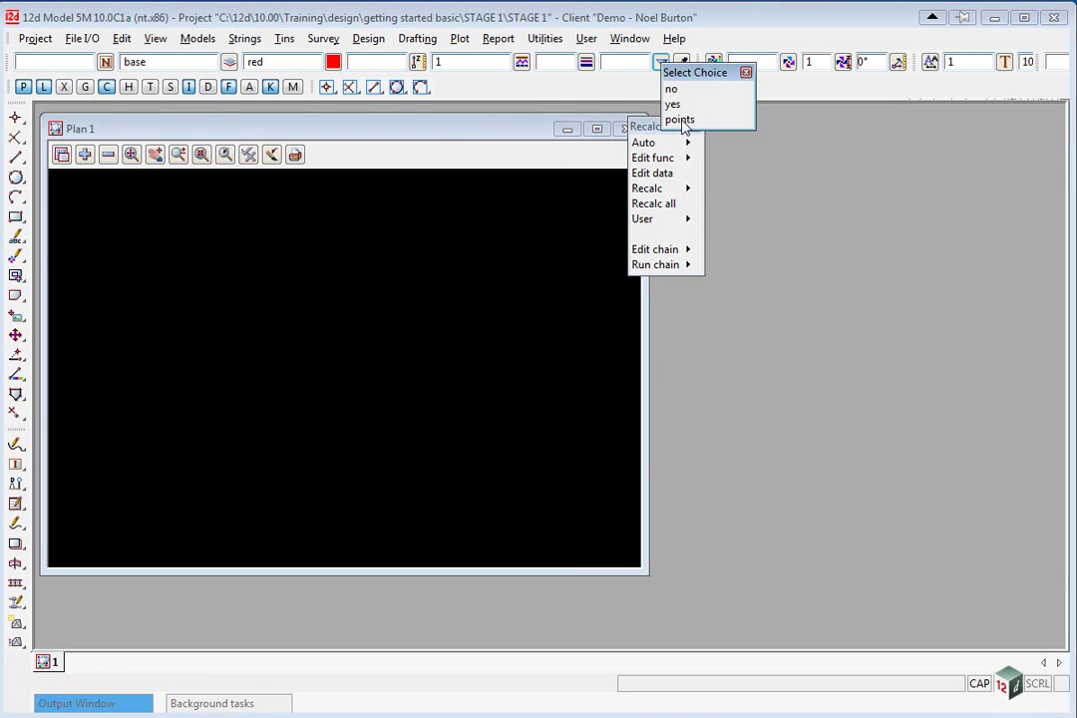
left_click(746, 73)
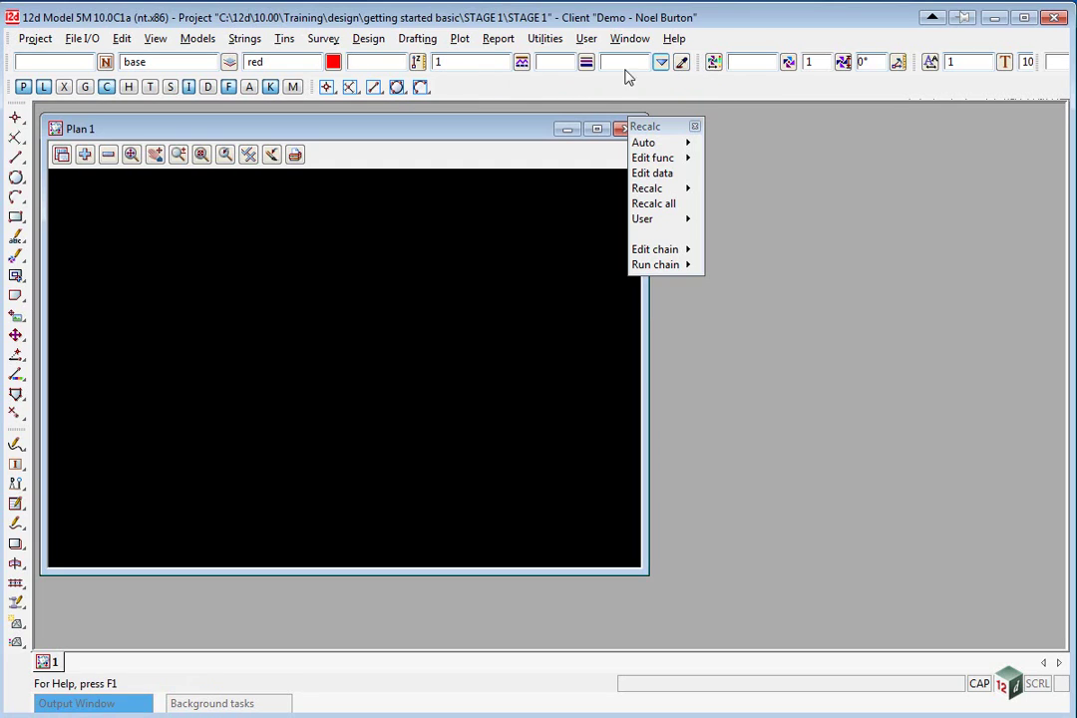
Browse symbol styles, drop the right toolbar section to a second row, and browse text styles and fonts
left_click(787, 63)
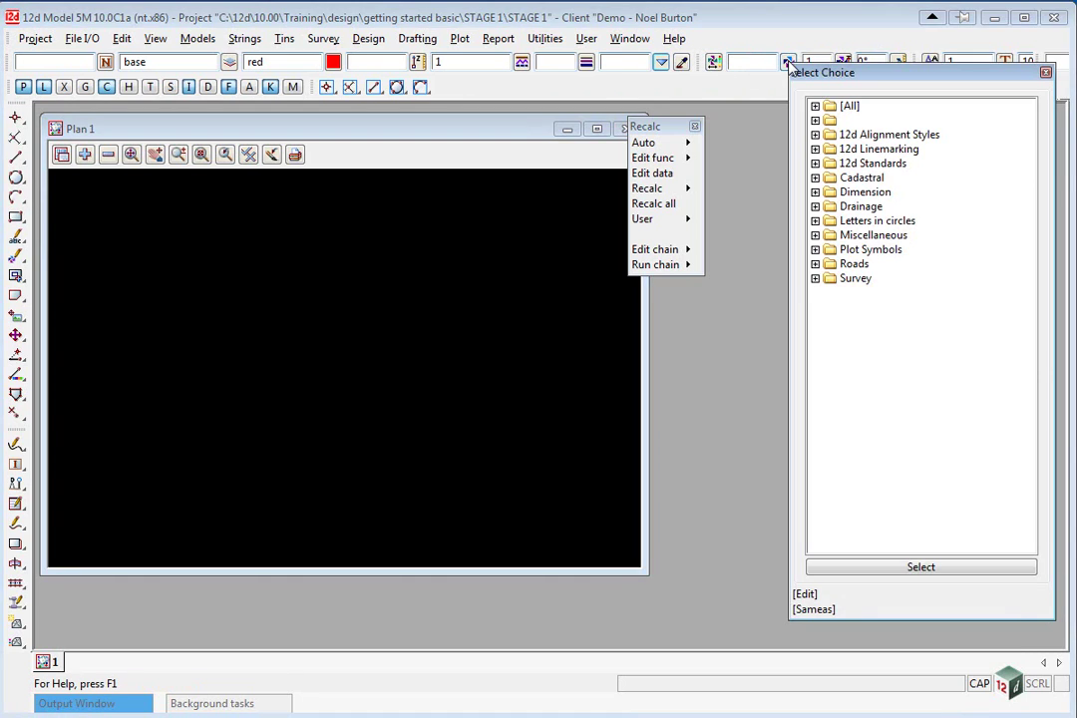
left_click(1045, 75)
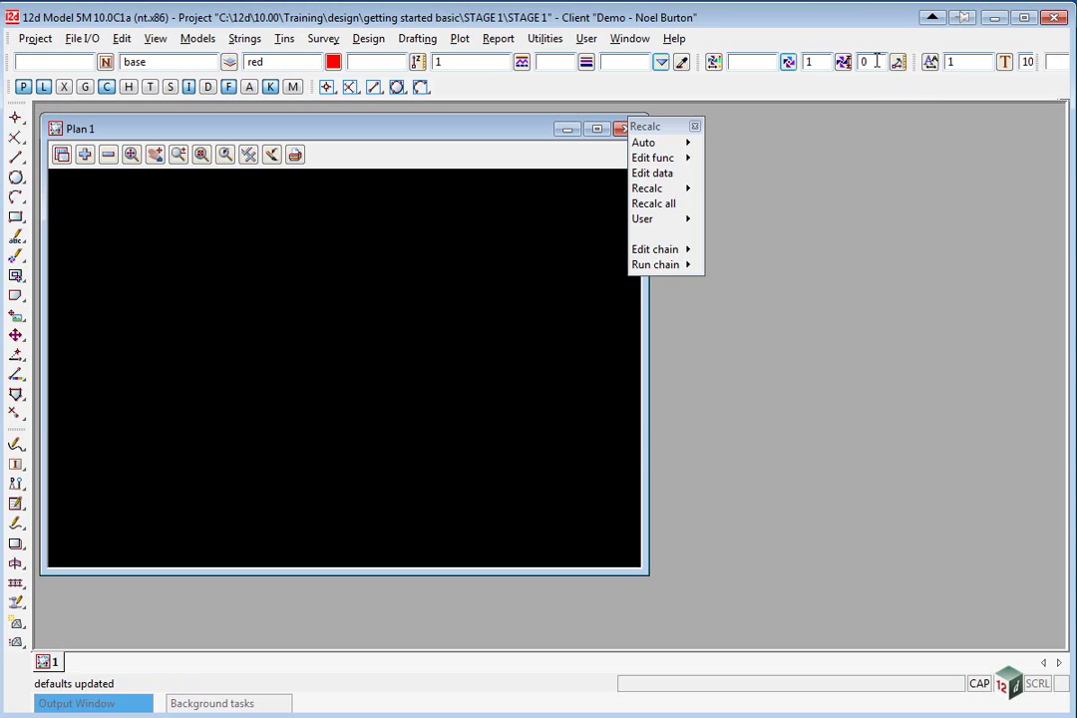
left_click_drag(1037, 64, 550, 88)
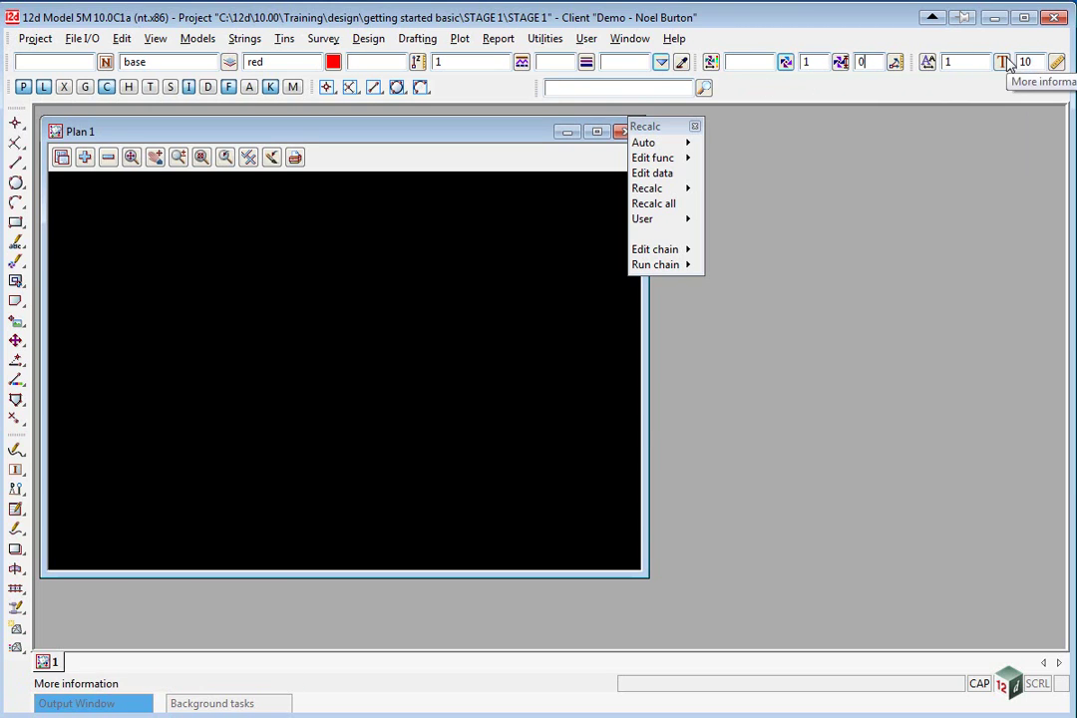
left_click(929, 63)
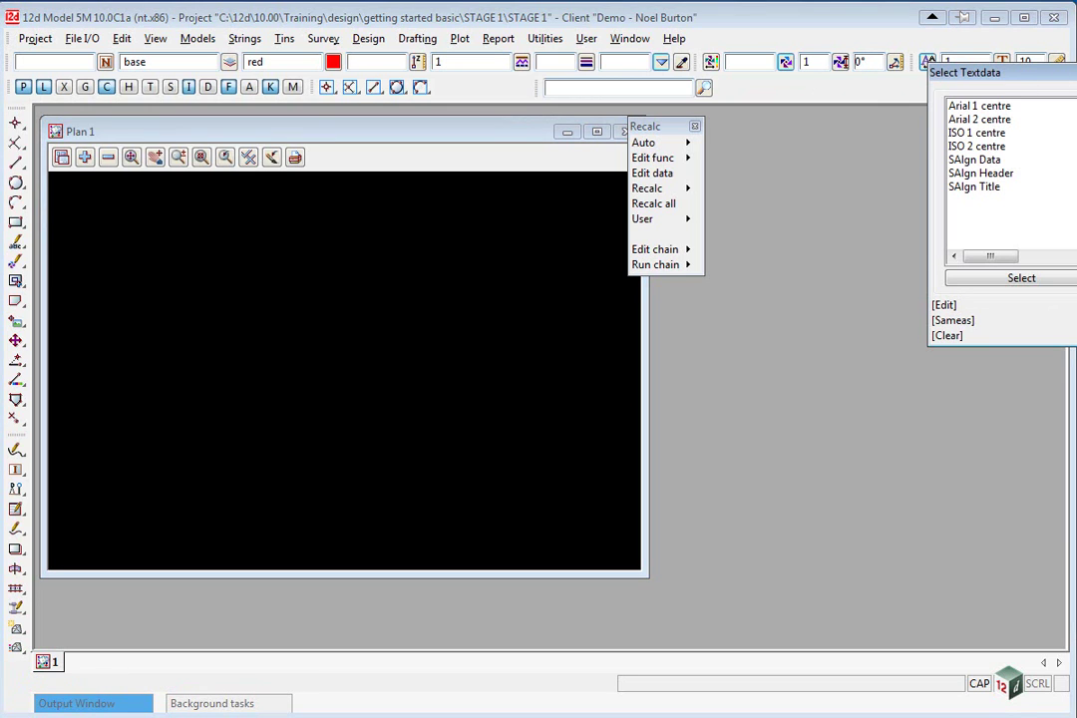
left_click(1001, 62)
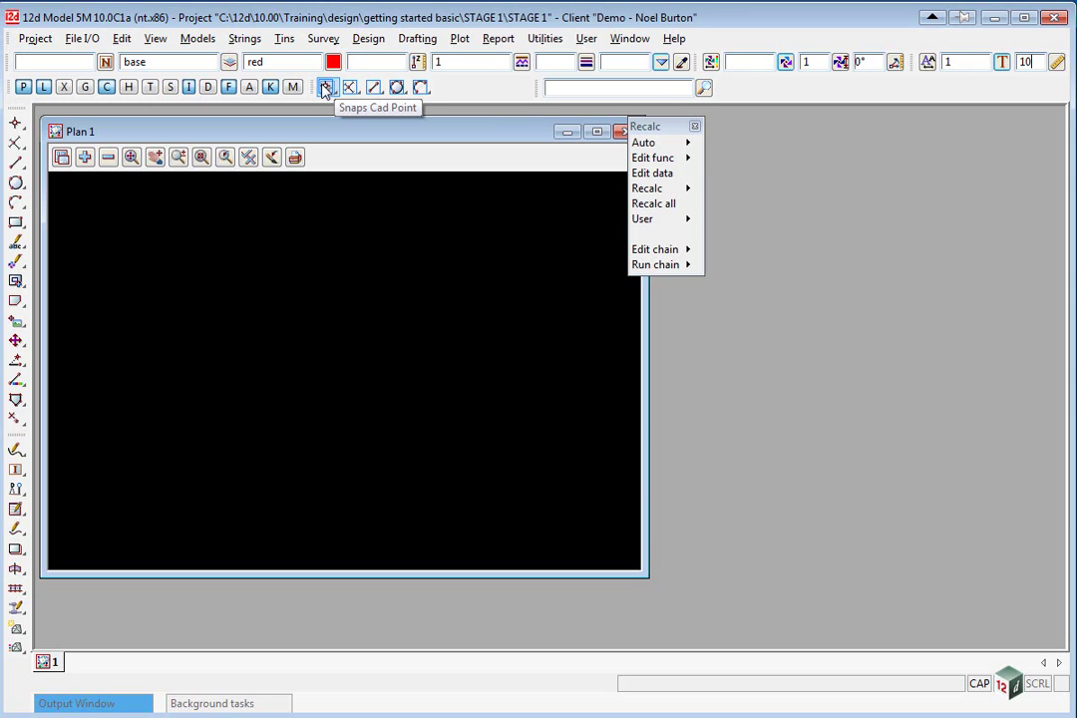
Search the toolbar command box for TIN, review the matching commands, then clear the search
left_click(566, 90)
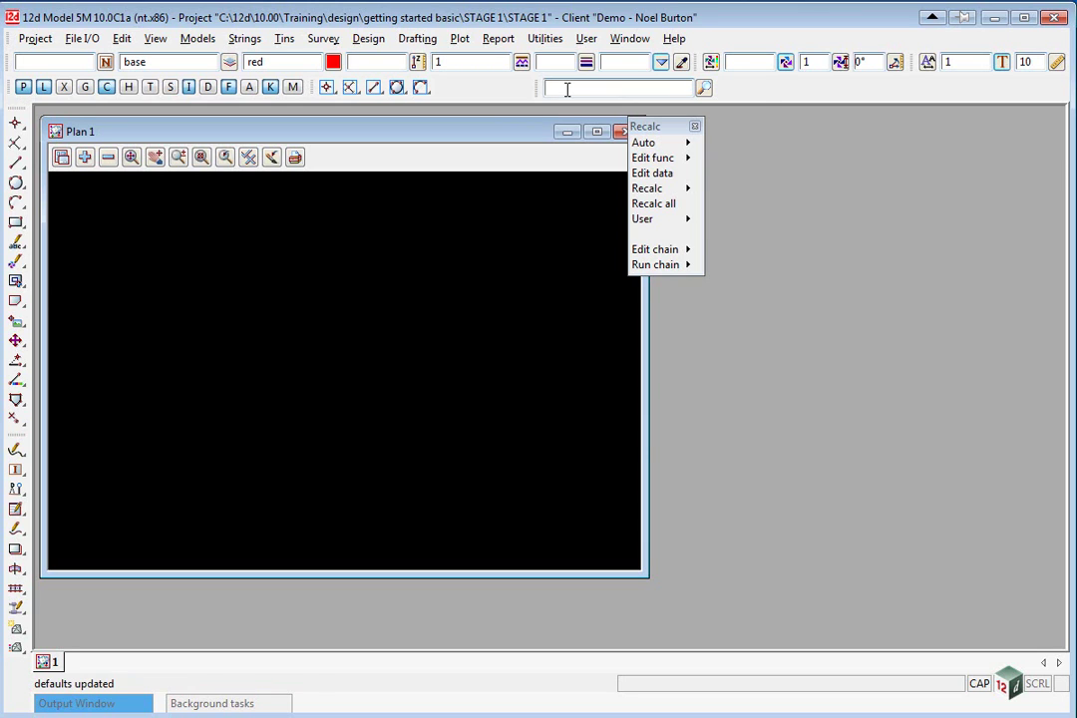
type("TIN")
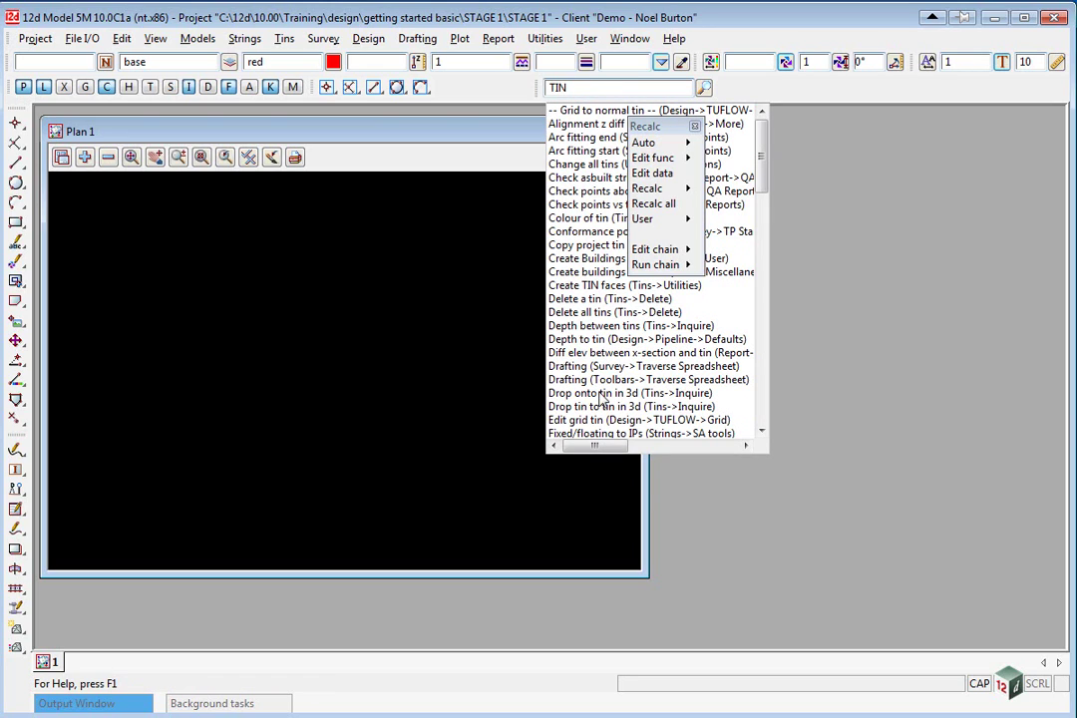
key("Escape")
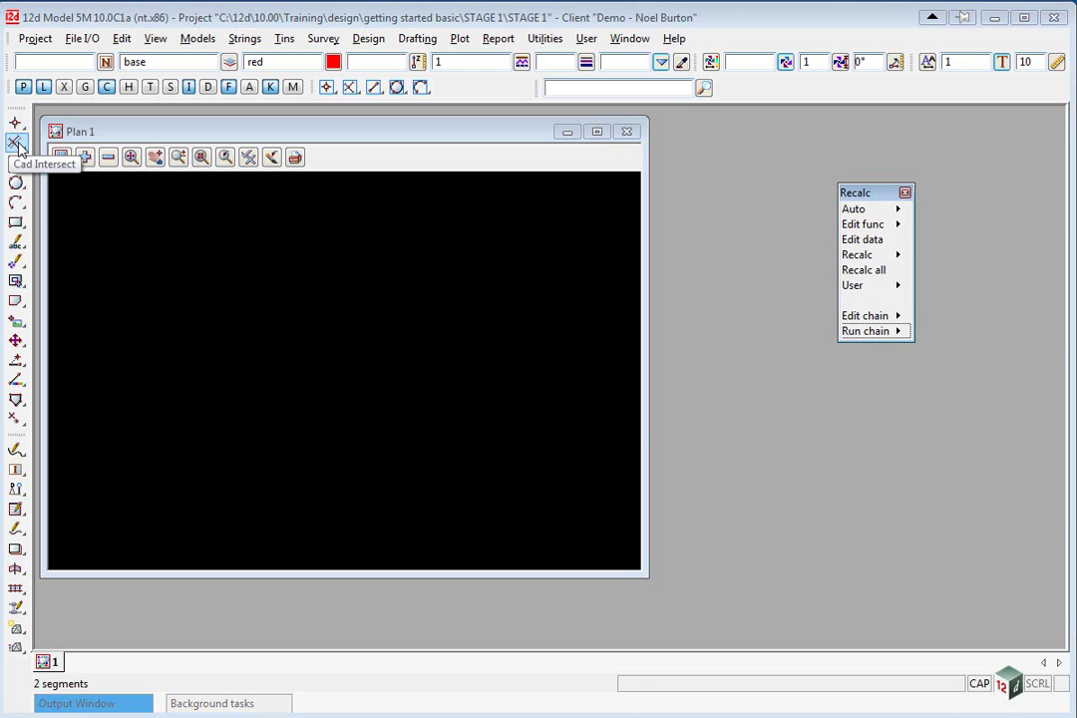
mouse_move(18, 147)
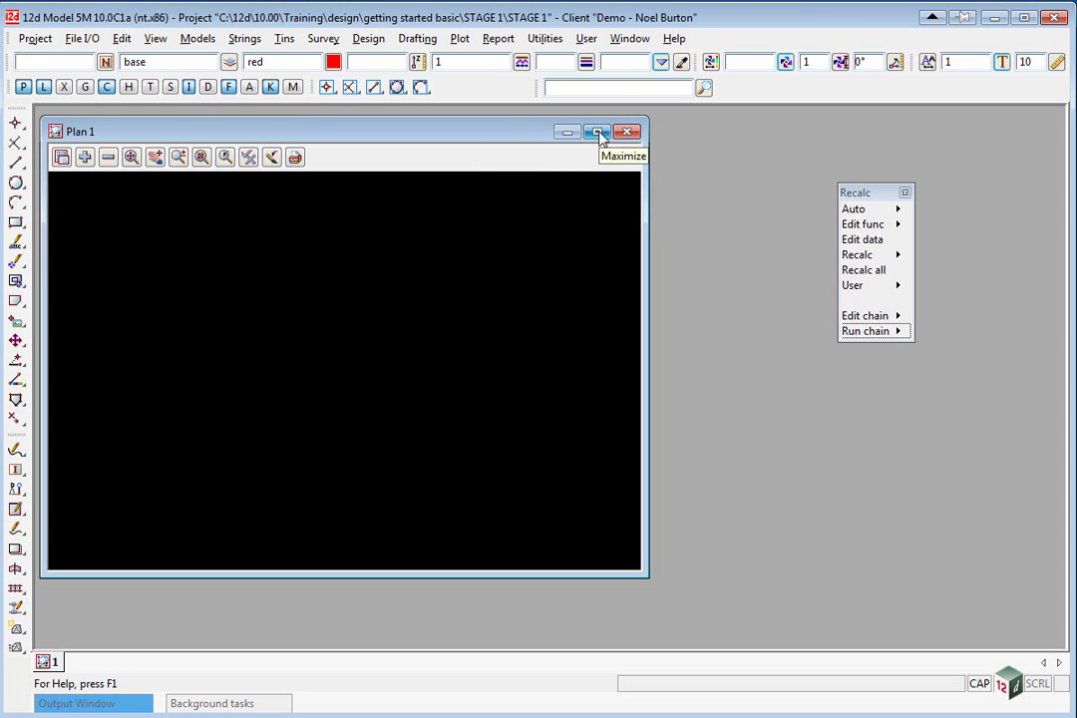
Maximise Plan 1 to fill the workspace and drag the Recalc panel to the lower right
left_click(435, 136)
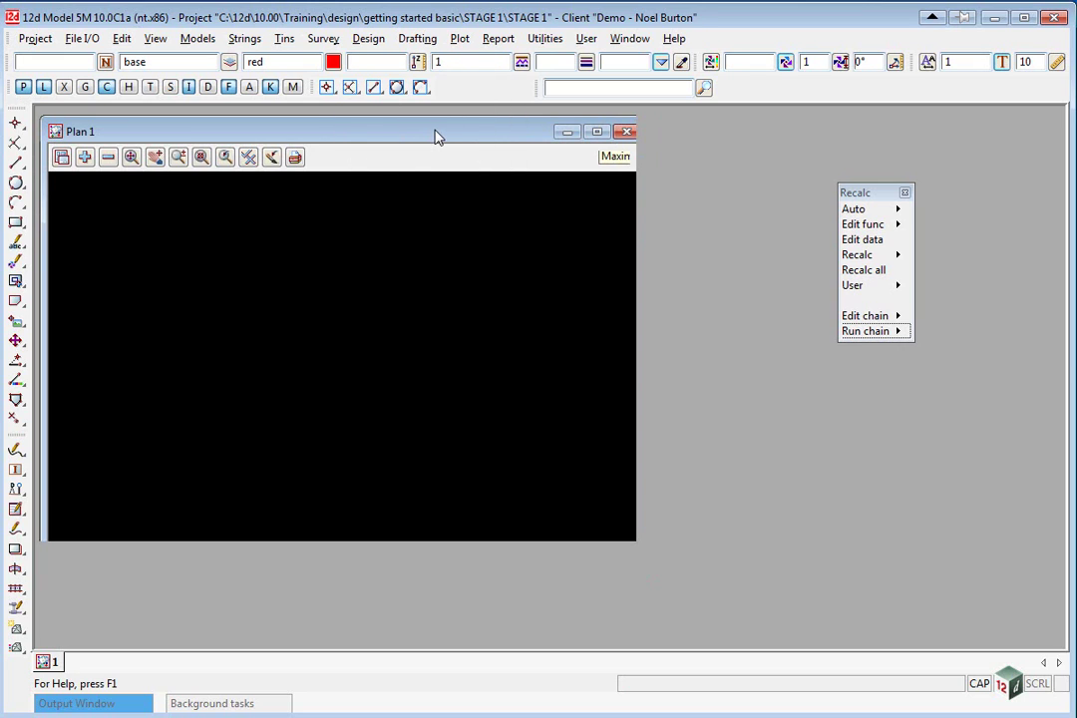
double_click(434, 135)
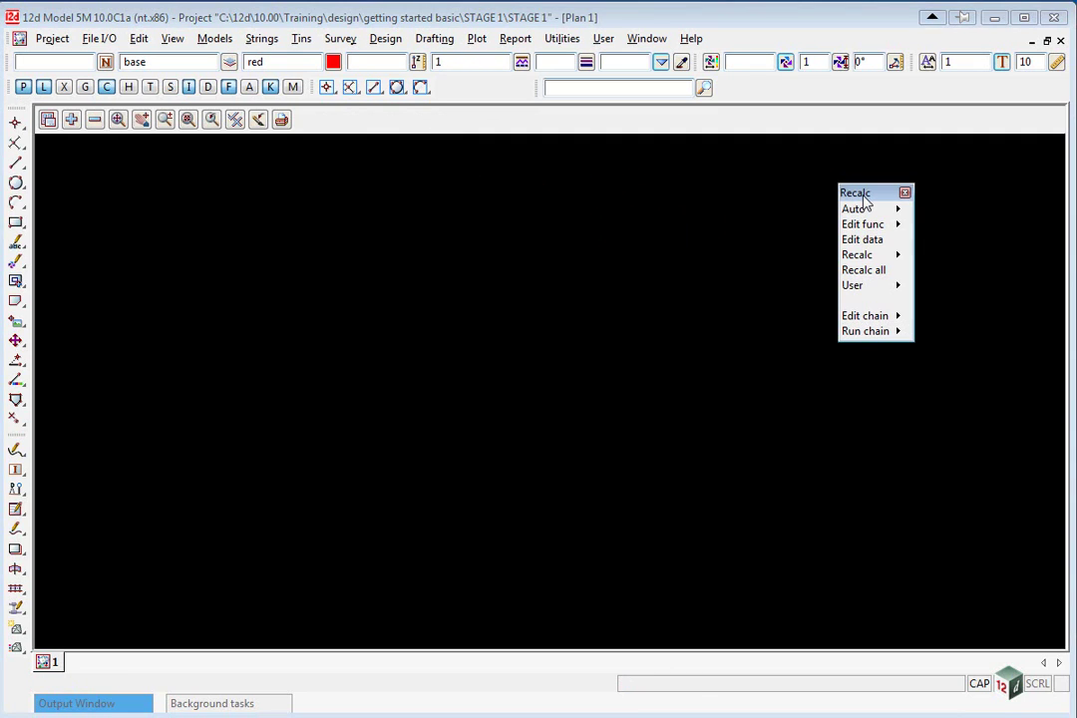
left_click_drag(864, 201, 1016, 508)
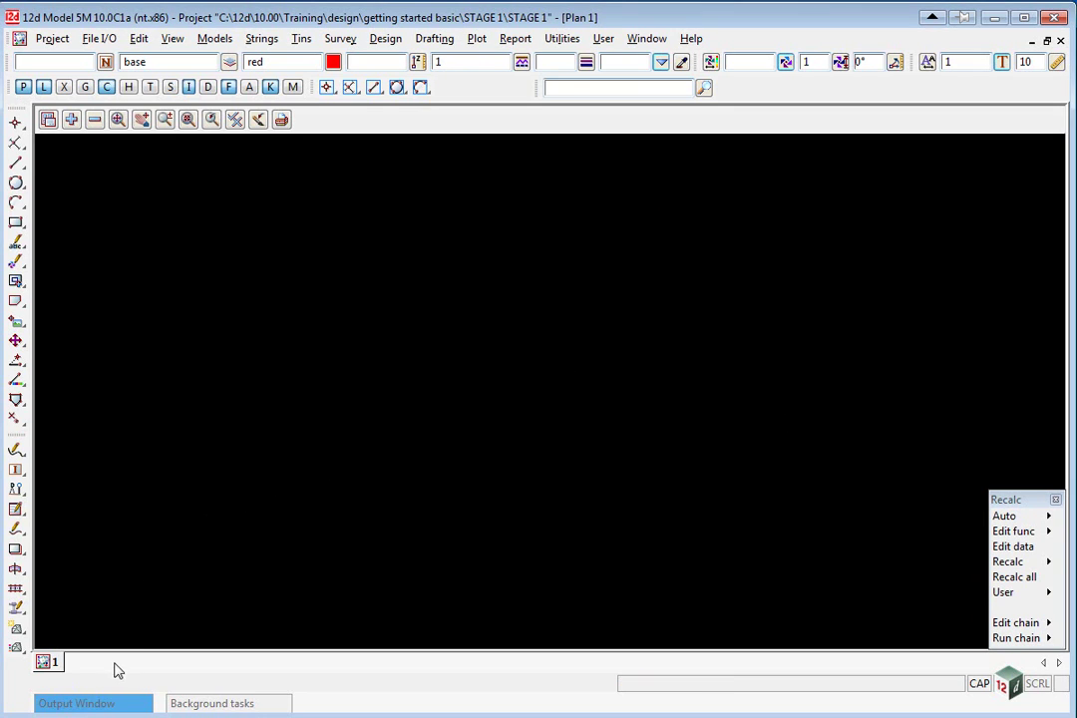
left_click(79, 704)
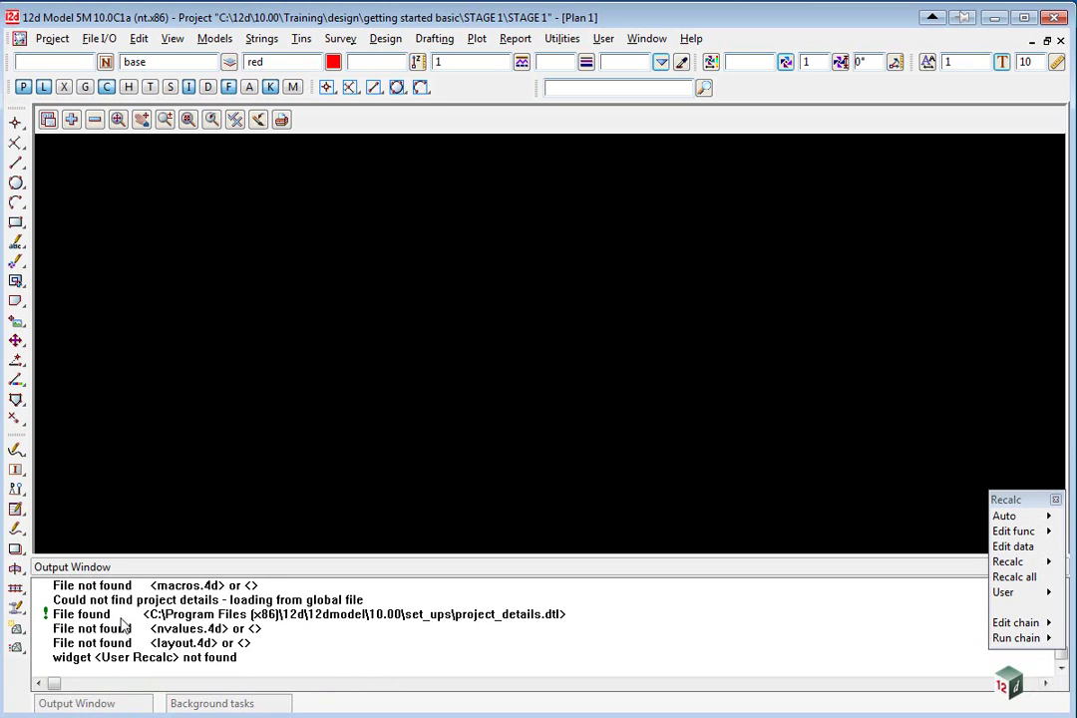
scroll(154, 623, "up", 2)
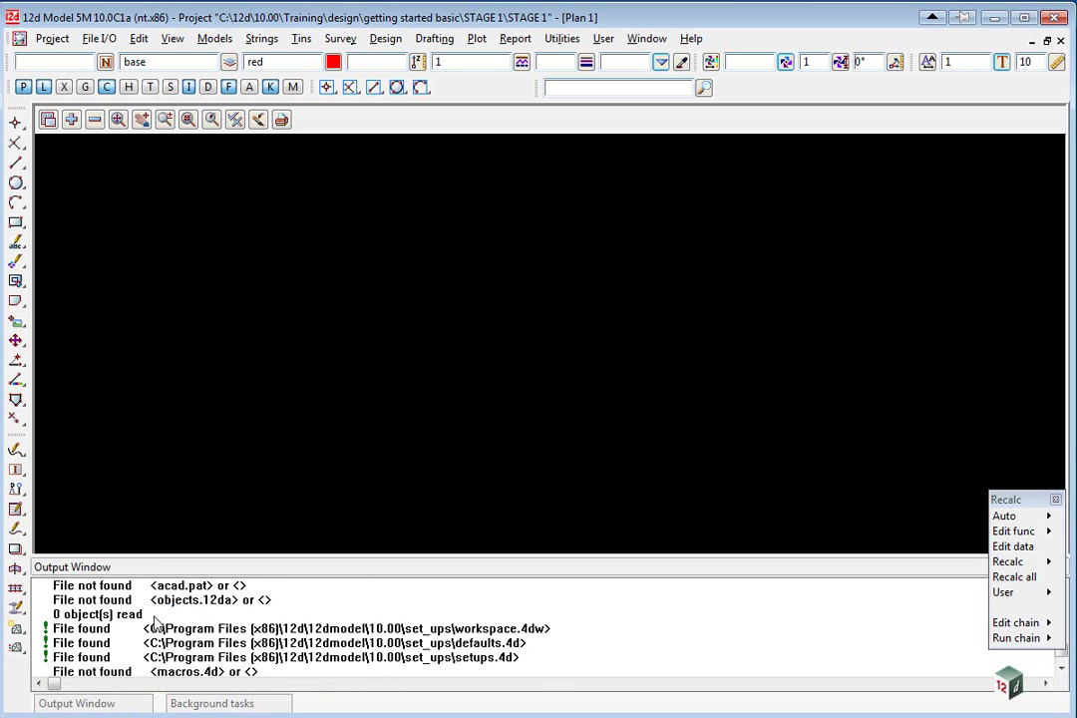
scroll(154, 623, "up", 2)
scroll(154, 623, "down", 3)
left_click(155, 651)
scroll(155, 624, "down", 1)
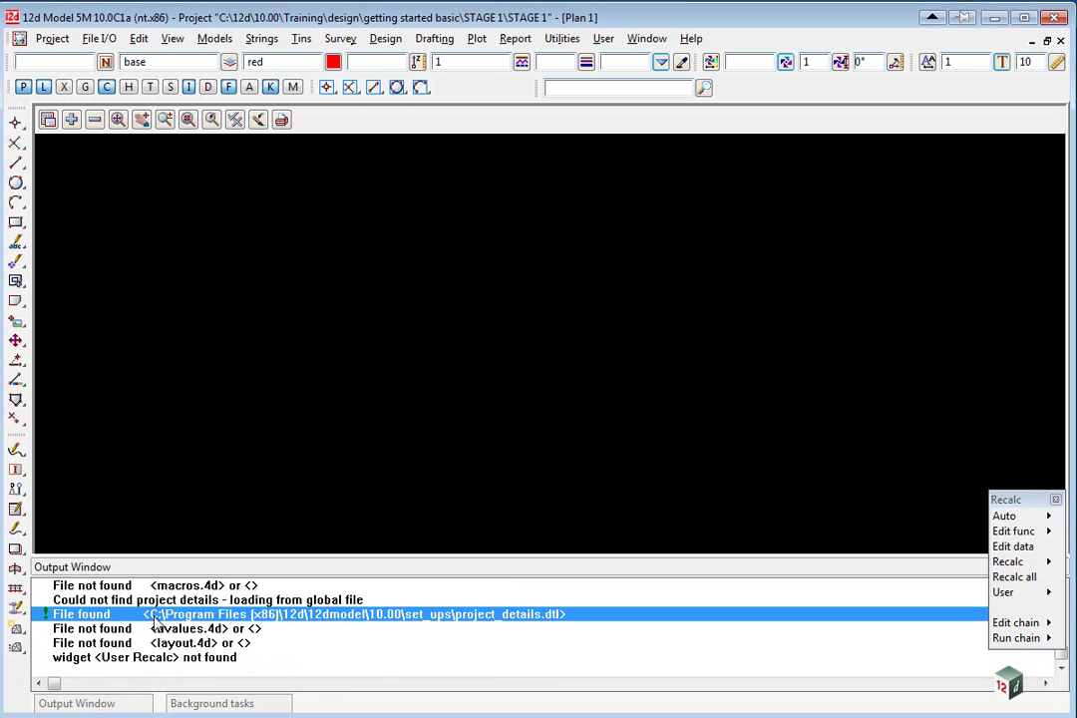